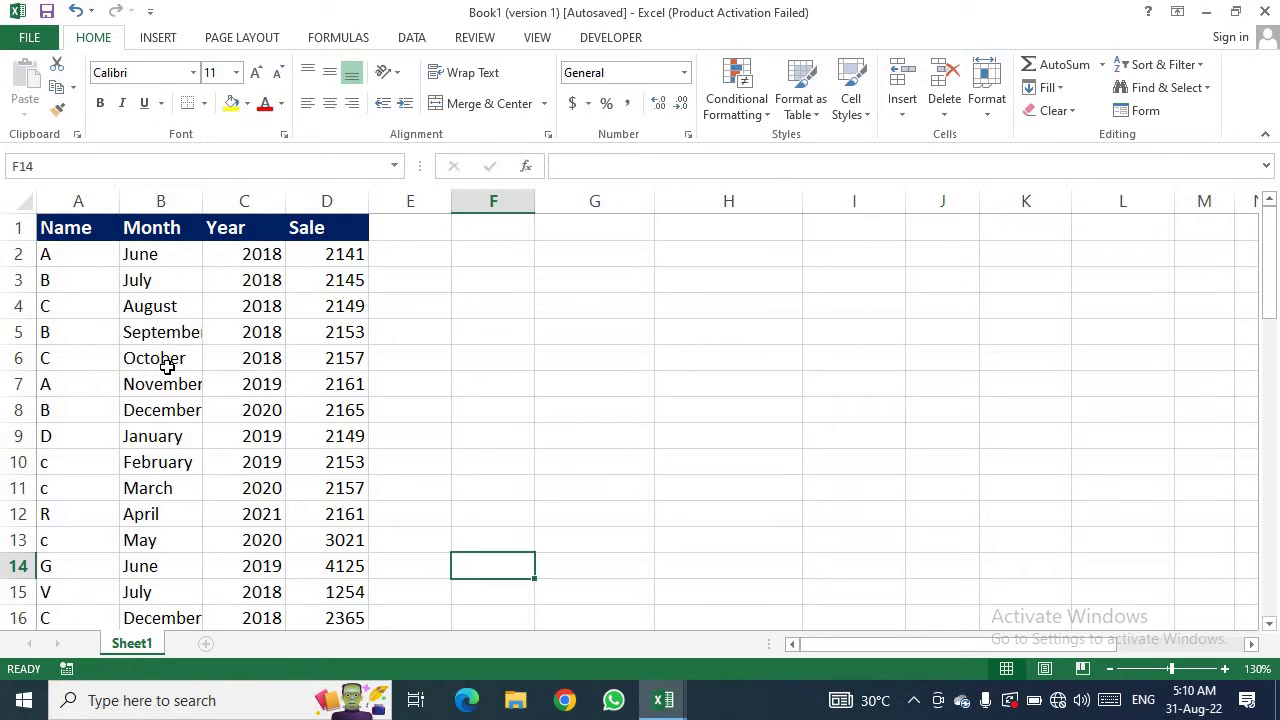
Review the sales data and select the Name-to-Sale range A1:D42.
scroll(168, 370, "down", 3)
scroll(168, 370, "down", 3)
scroll(168, 370, "down", 2)
scroll(168, 368, "down", 3)
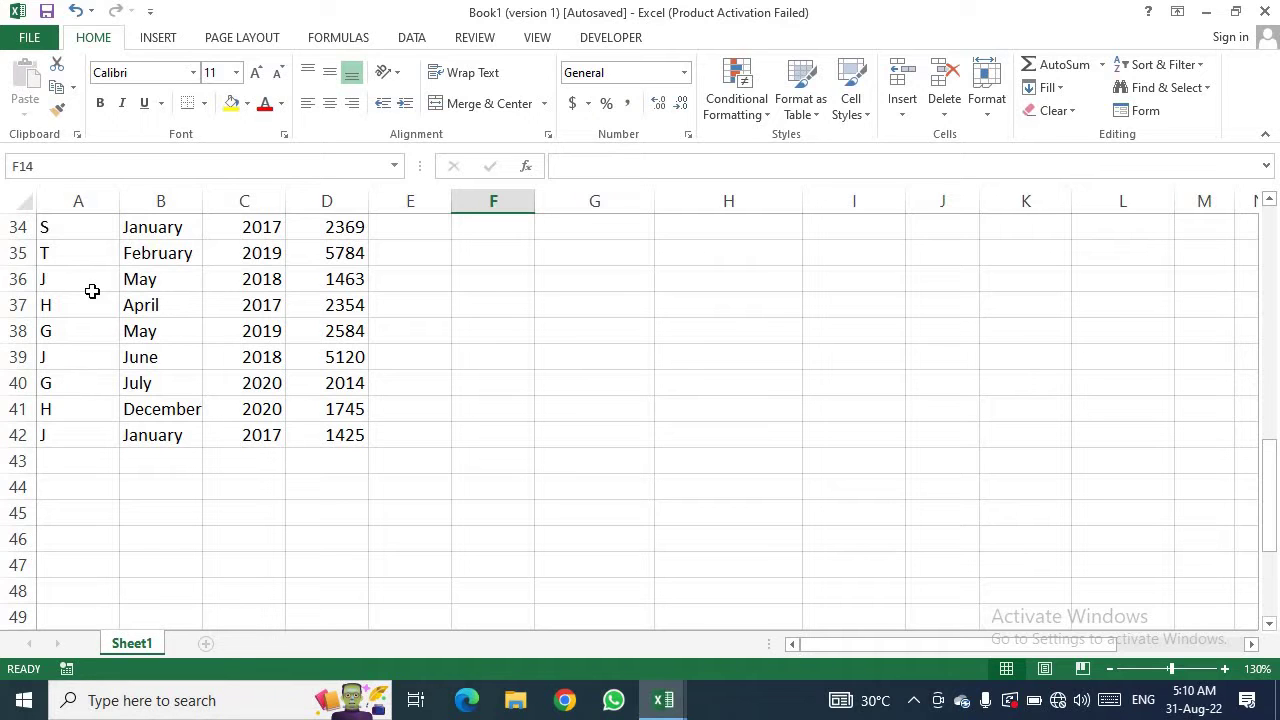
scroll(163, 435, "up", 4)
scroll(163, 435, "up", 2)
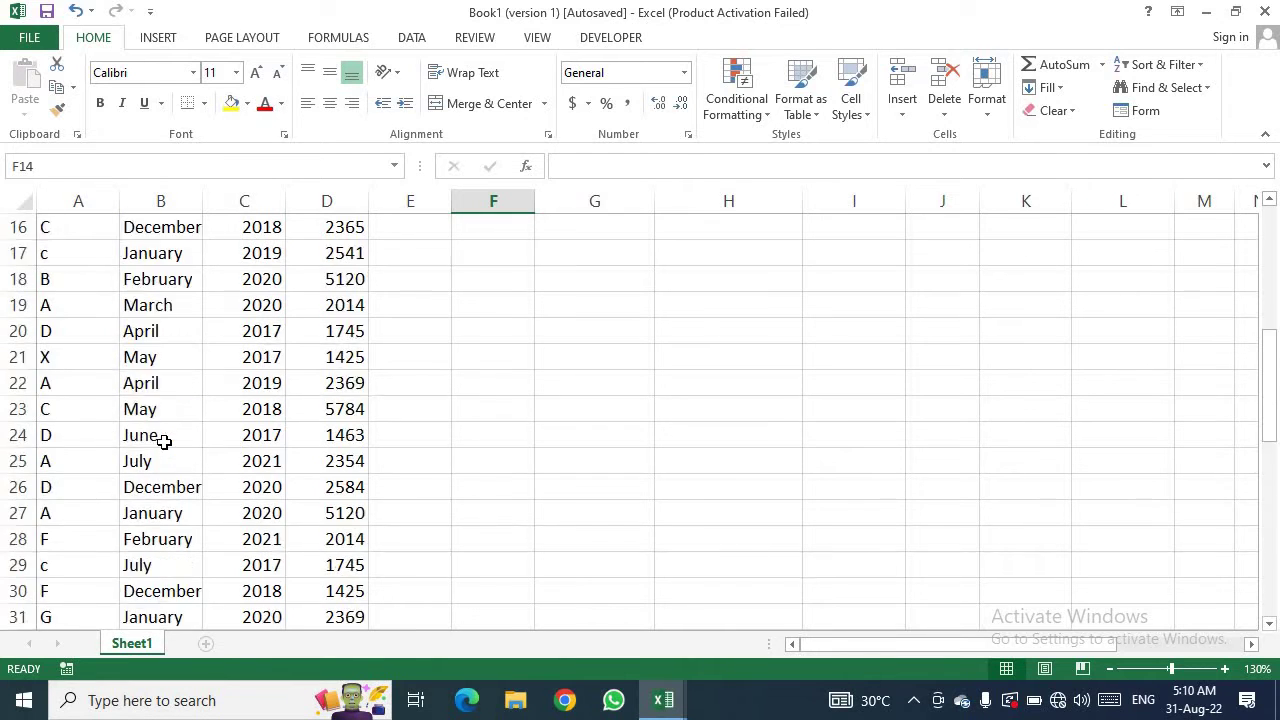
scroll(164, 431, "up", 2)
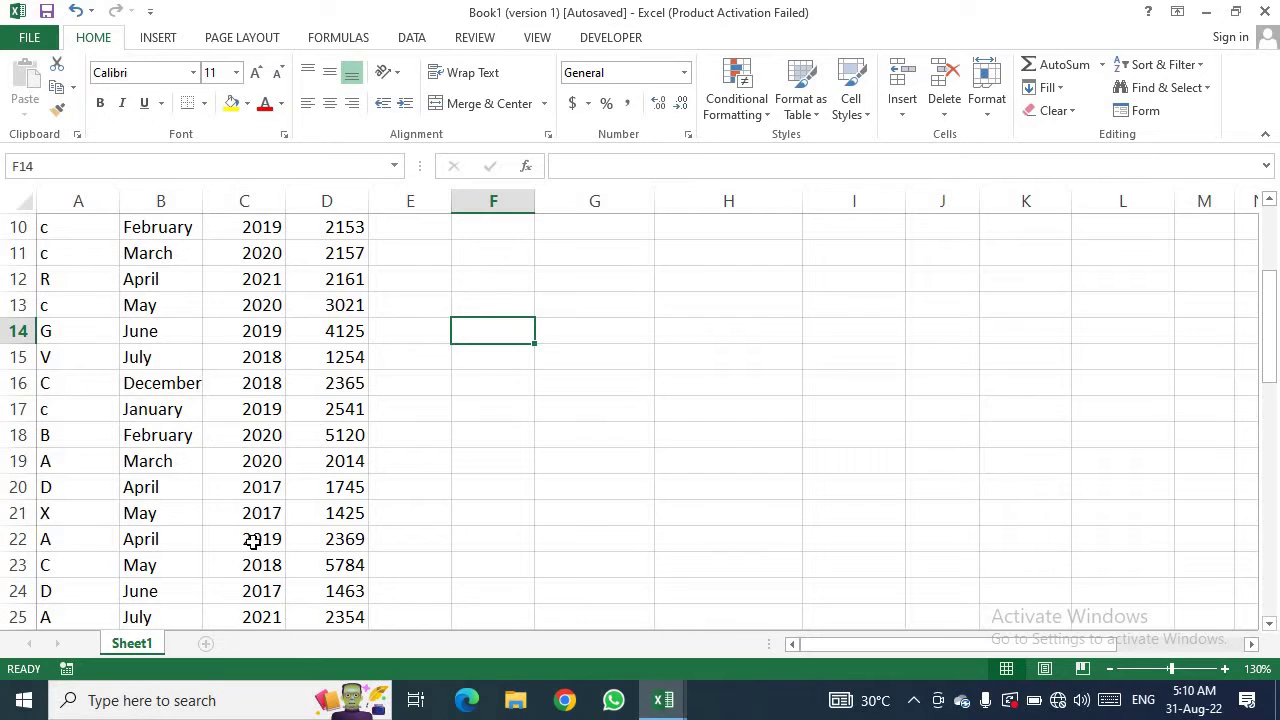
scroll(248, 542, "up", 3)
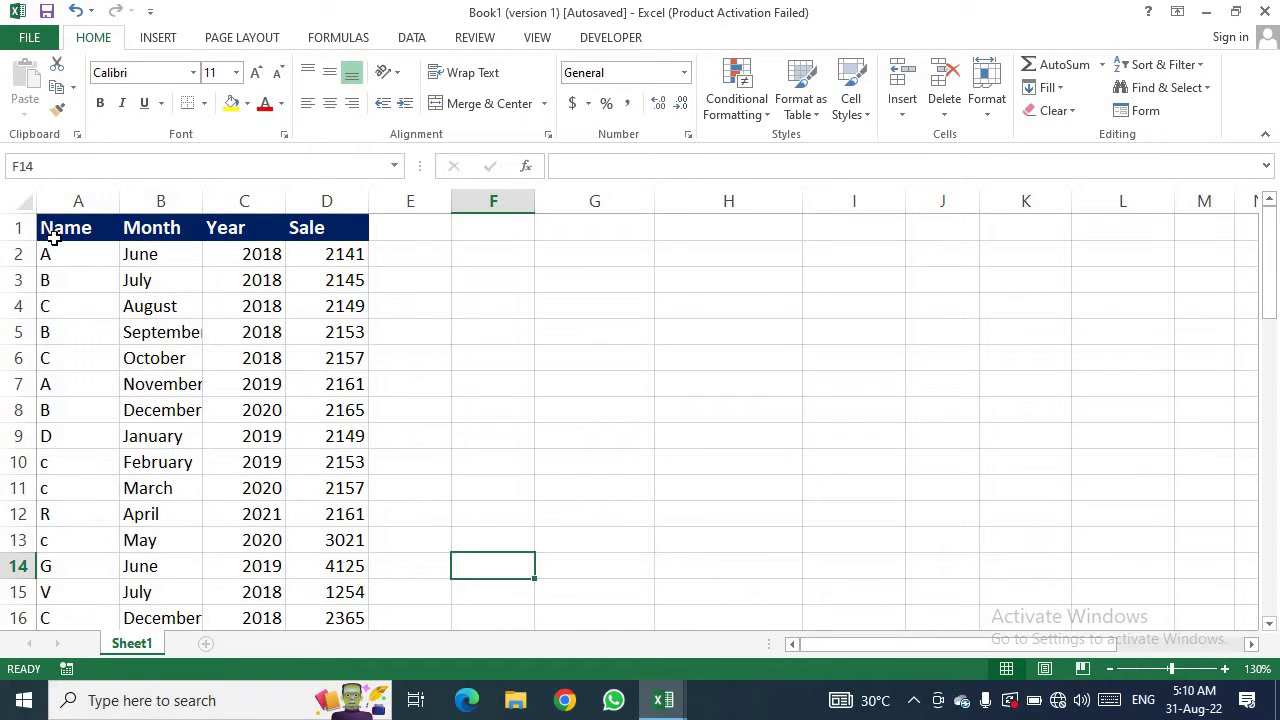
mouse_move(57, 234)
left_mouse_down()
mouse_move(320, 657)
mouse_move(313, 539)
left_mouse_up()
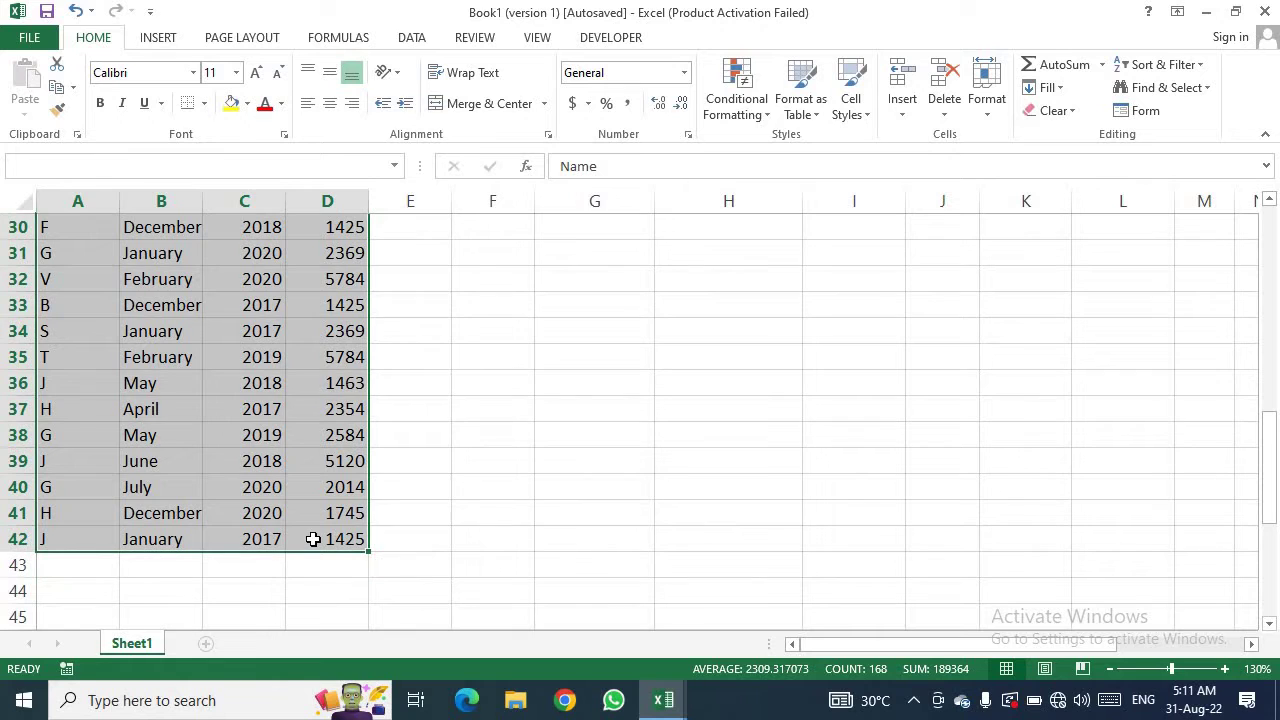
Insert a PivotTable from that range on the existing worksheet at cell G5.
left_click(152, 40)
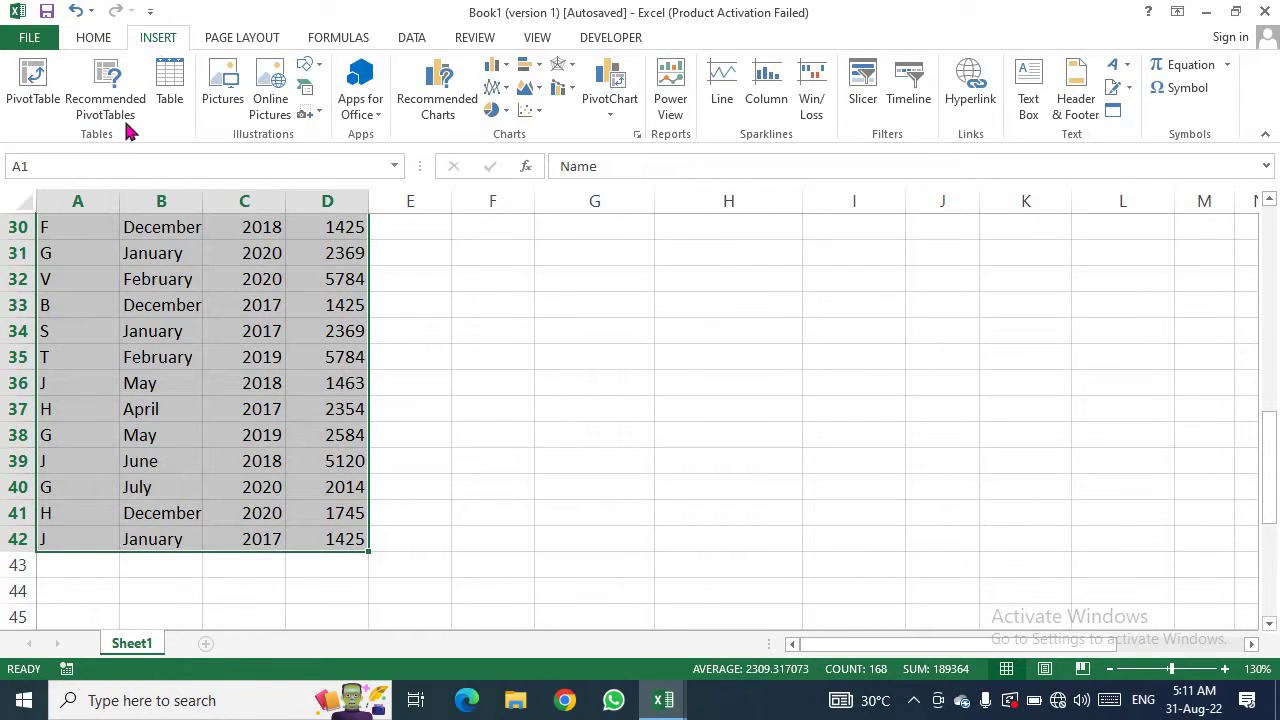
left_click(33, 85)
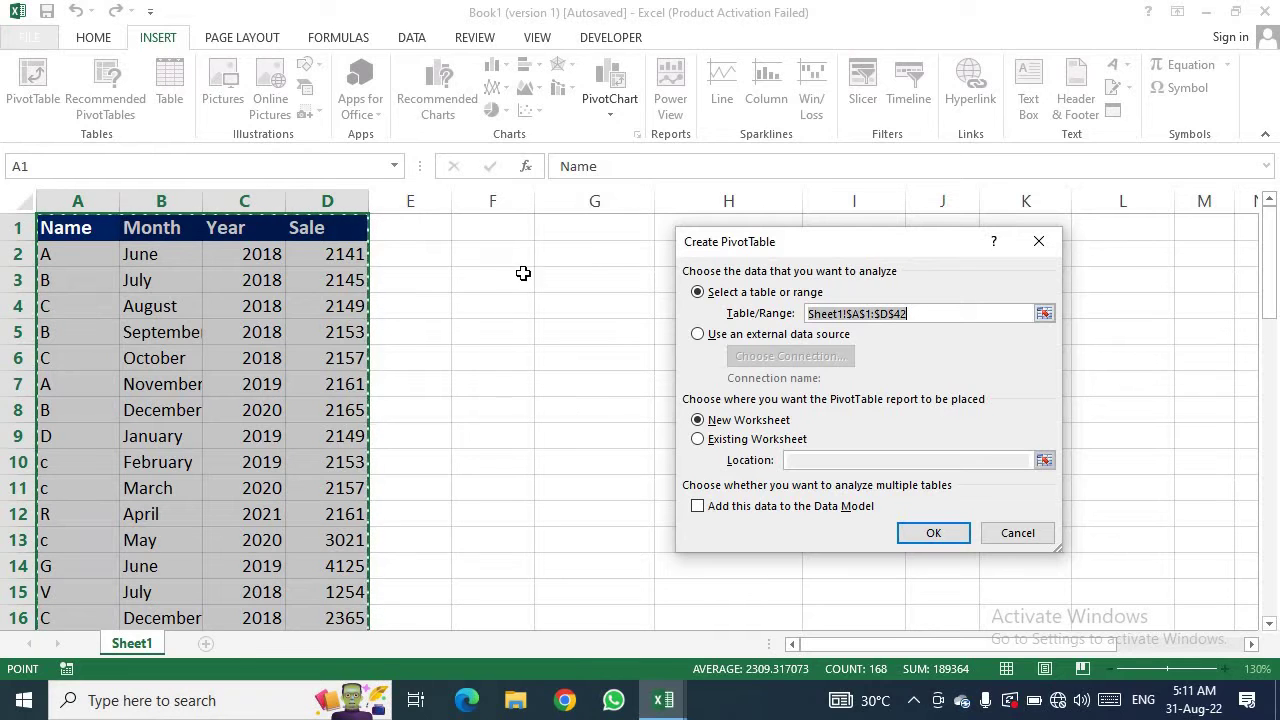
left_click(698, 440)
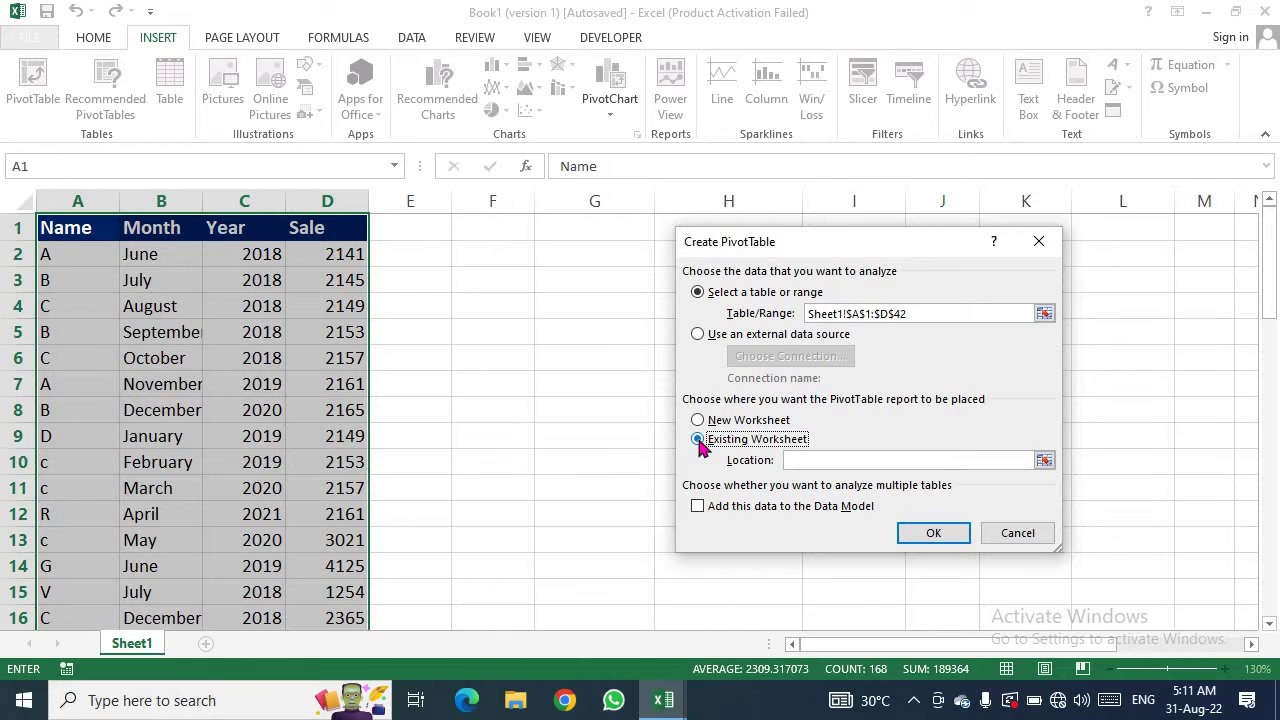
left_click(572, 336)
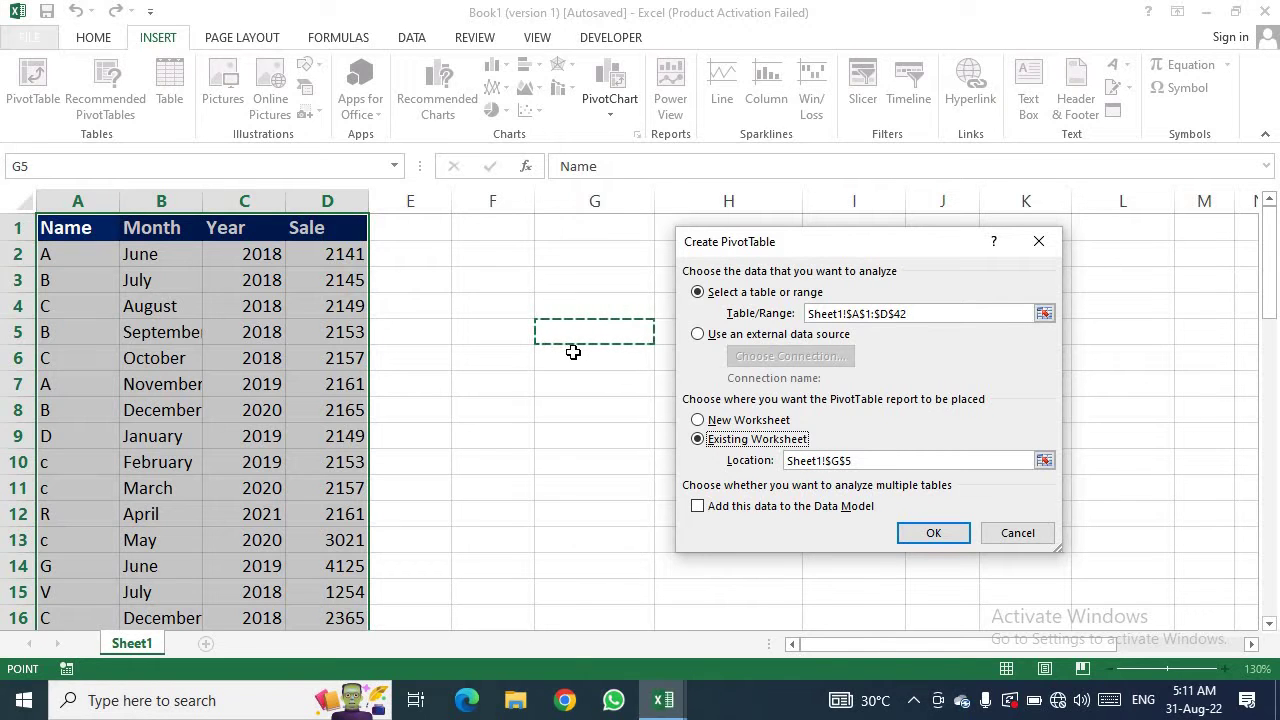
left_click(936, 531)
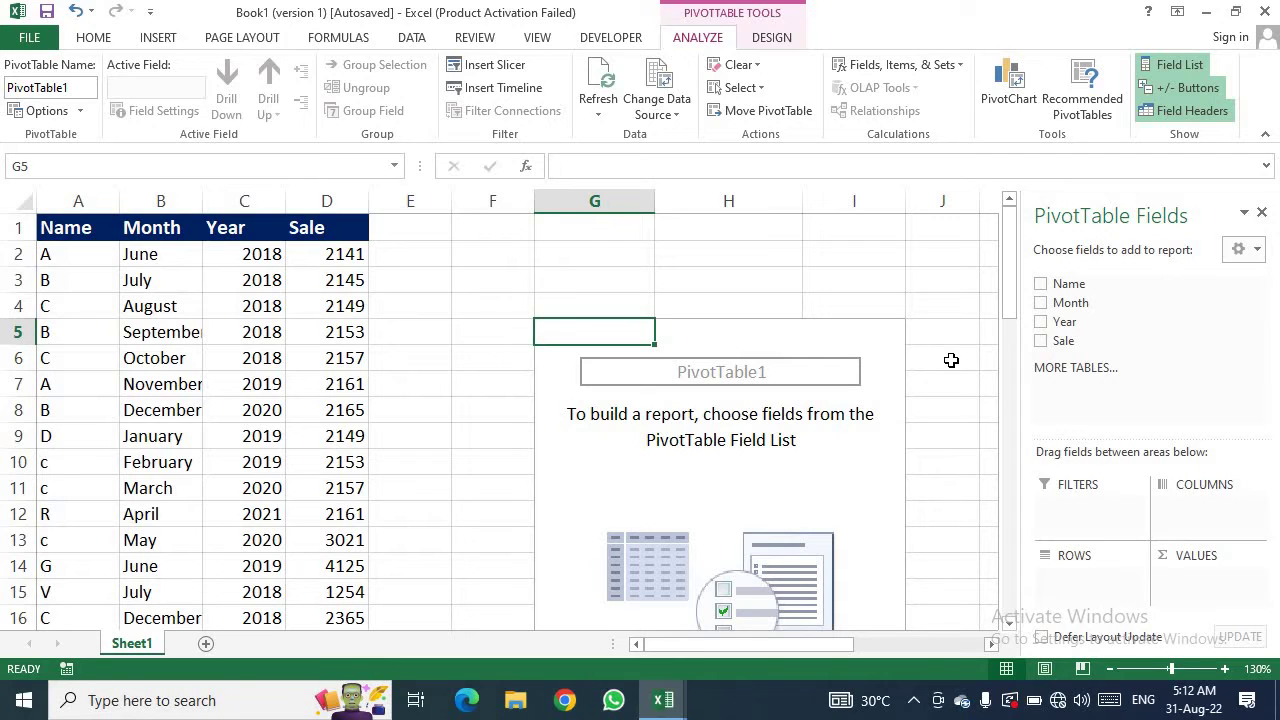
Add Year and Sale, moving Year into rows to total sales per year 2017–2021.
left_click(1041, 322)
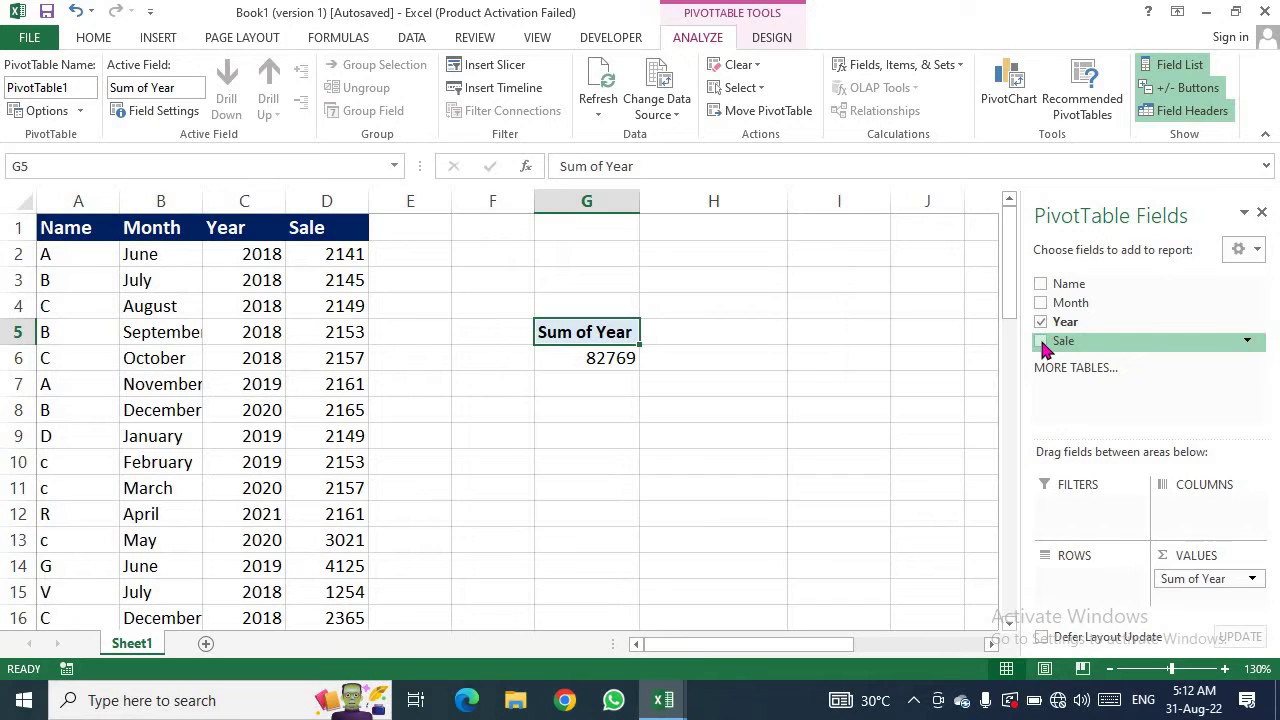
left_click(1041, 341)
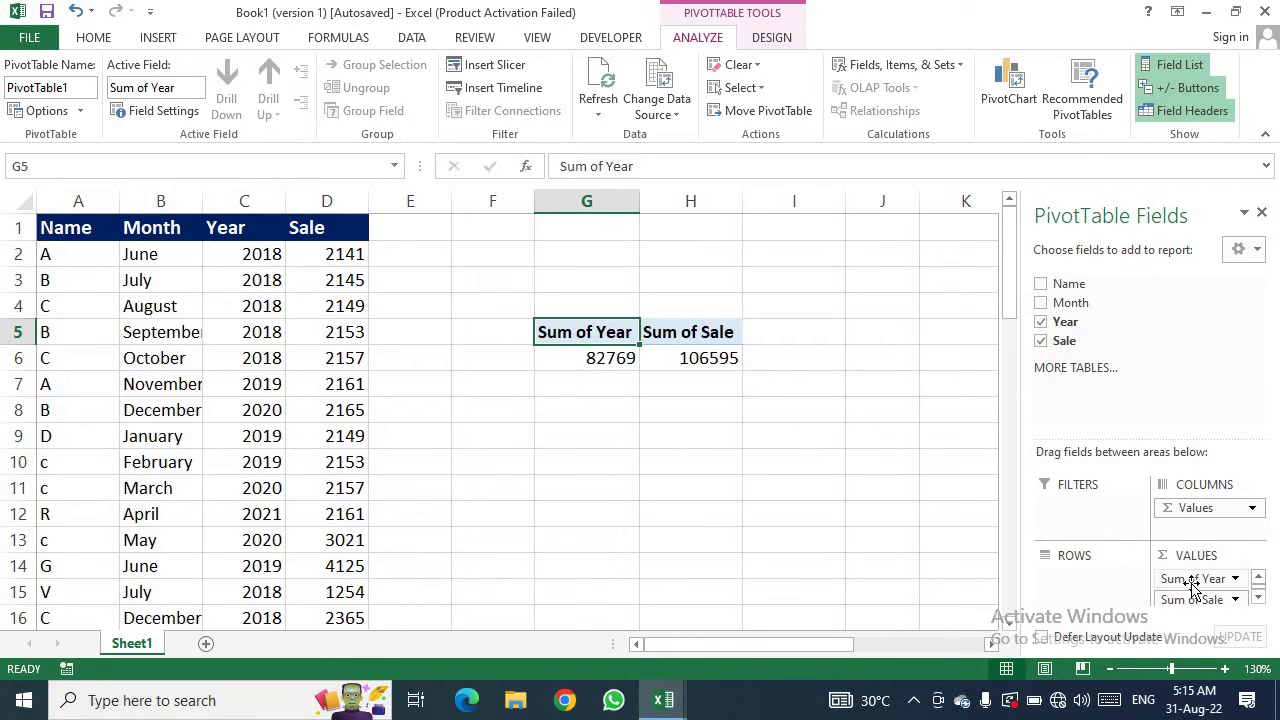
left_click_drag(1192, 585, 1052, 590)
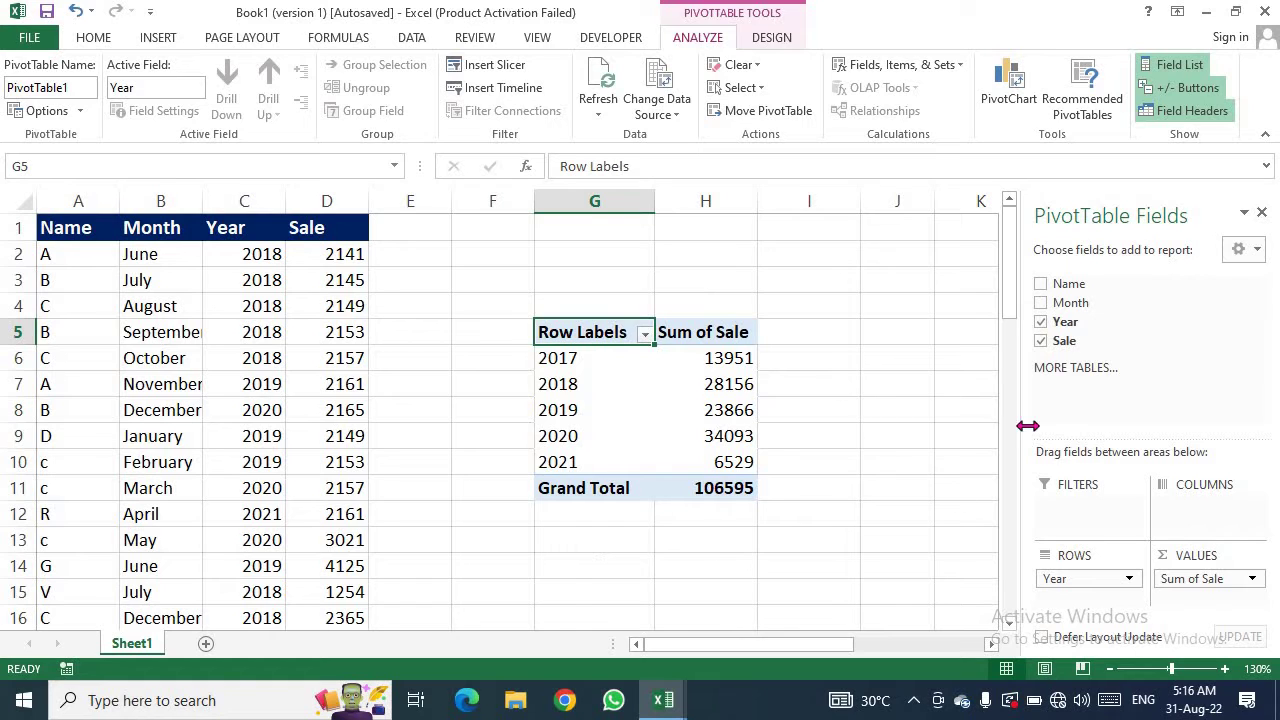
mouse_move(1100, 321)
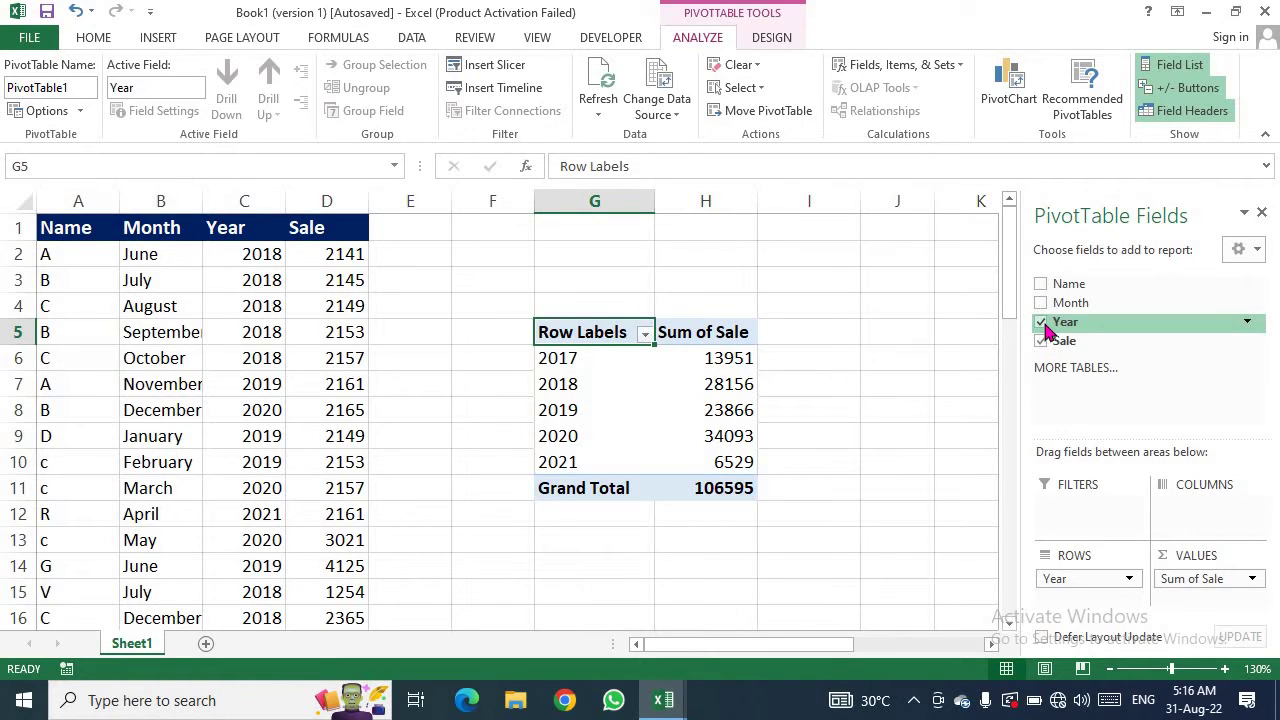
Replace Year with Name in the rows and check the 106595 grand total.
left_click(1041, 322)
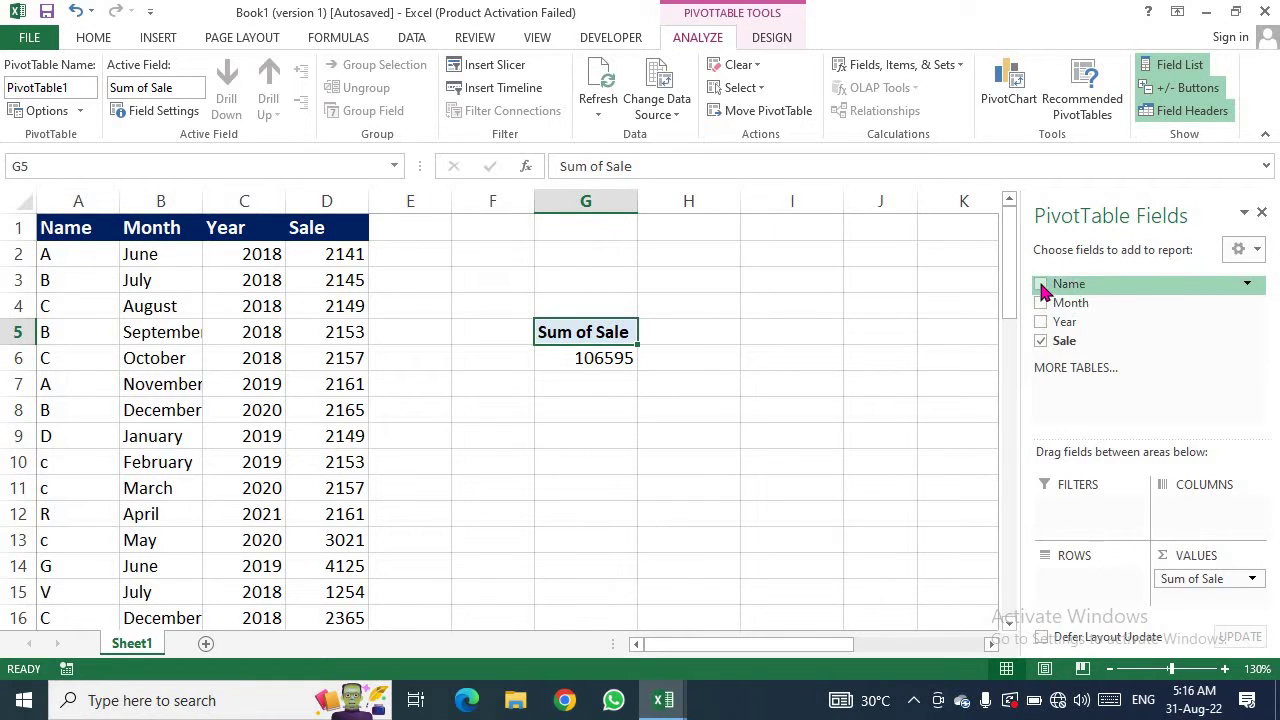
left_click(1041, 286)
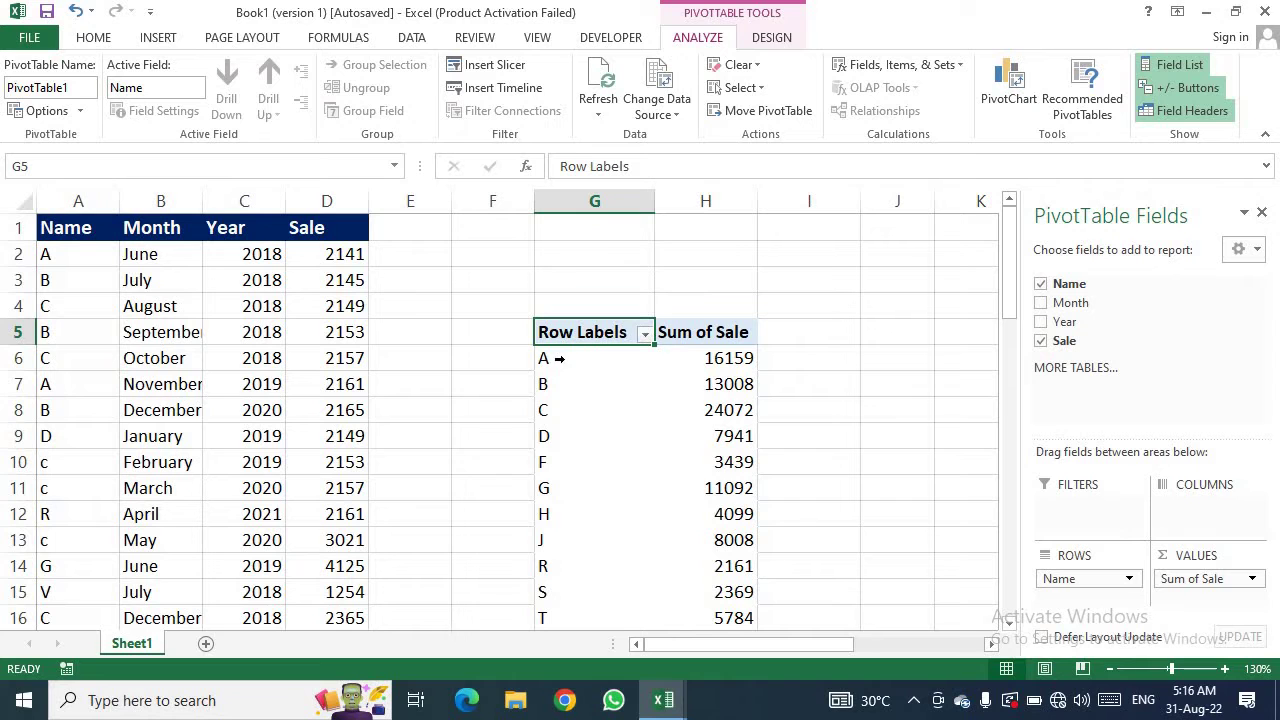
scroll(797, 362, "down", 1)
scroll(700, 355, "down", 2)
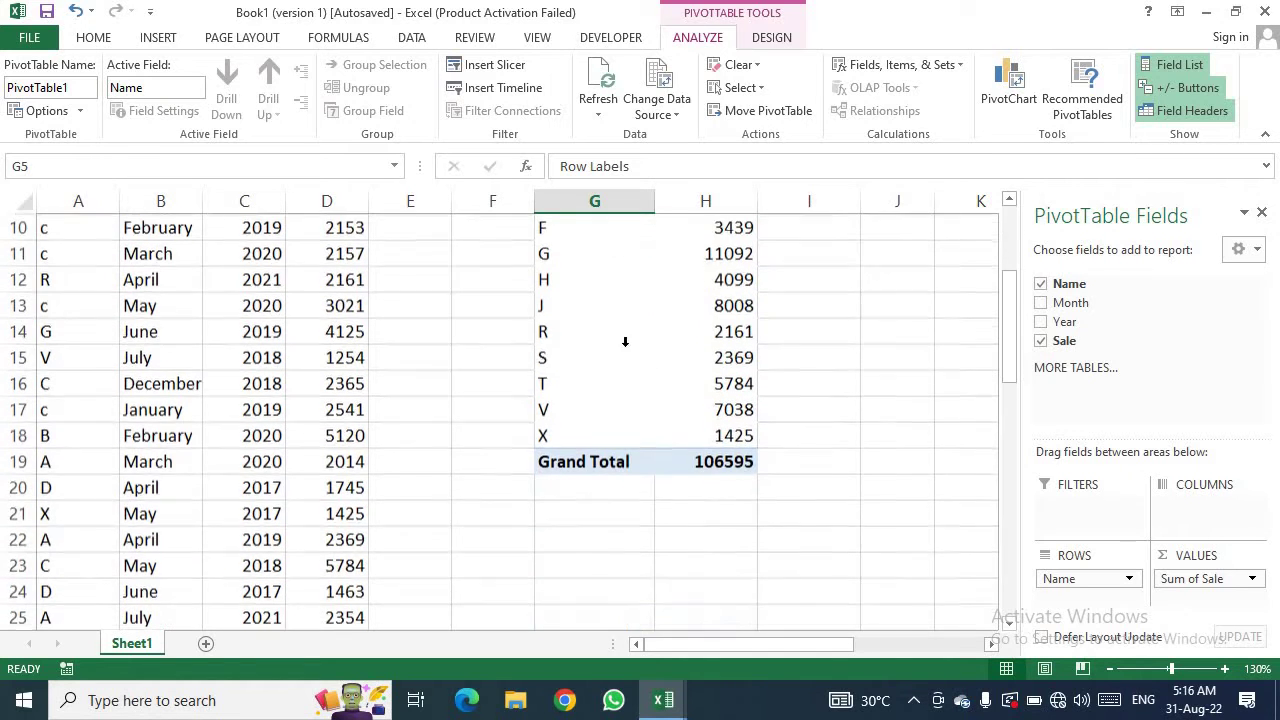
scroll(585, 425, "up", 1)
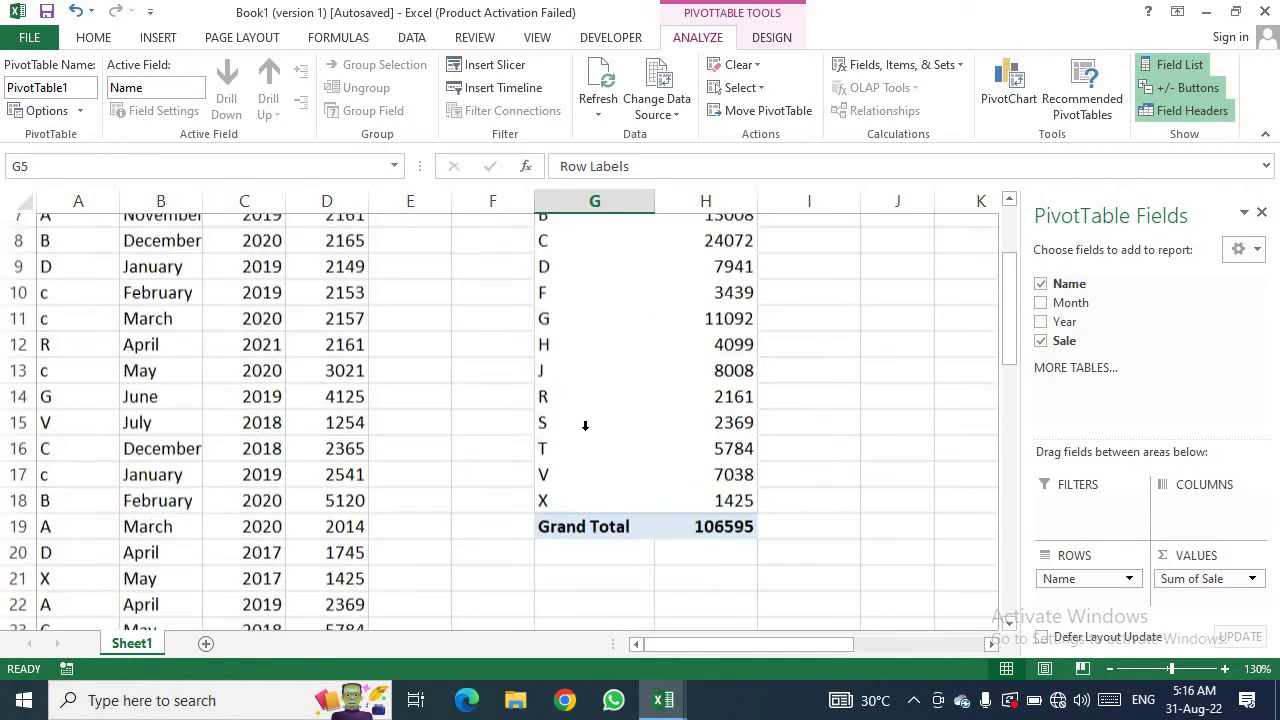
scroll(585, 425, "up", 1)
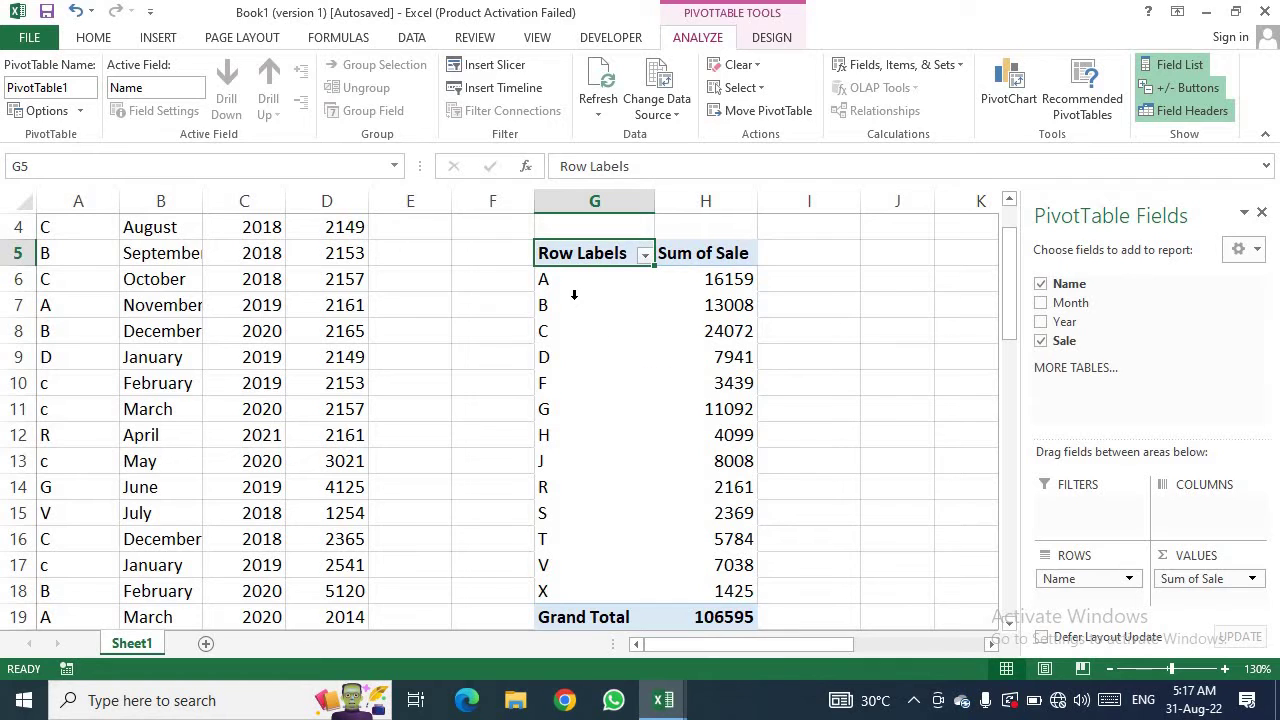
mouse_move(1069, 284)
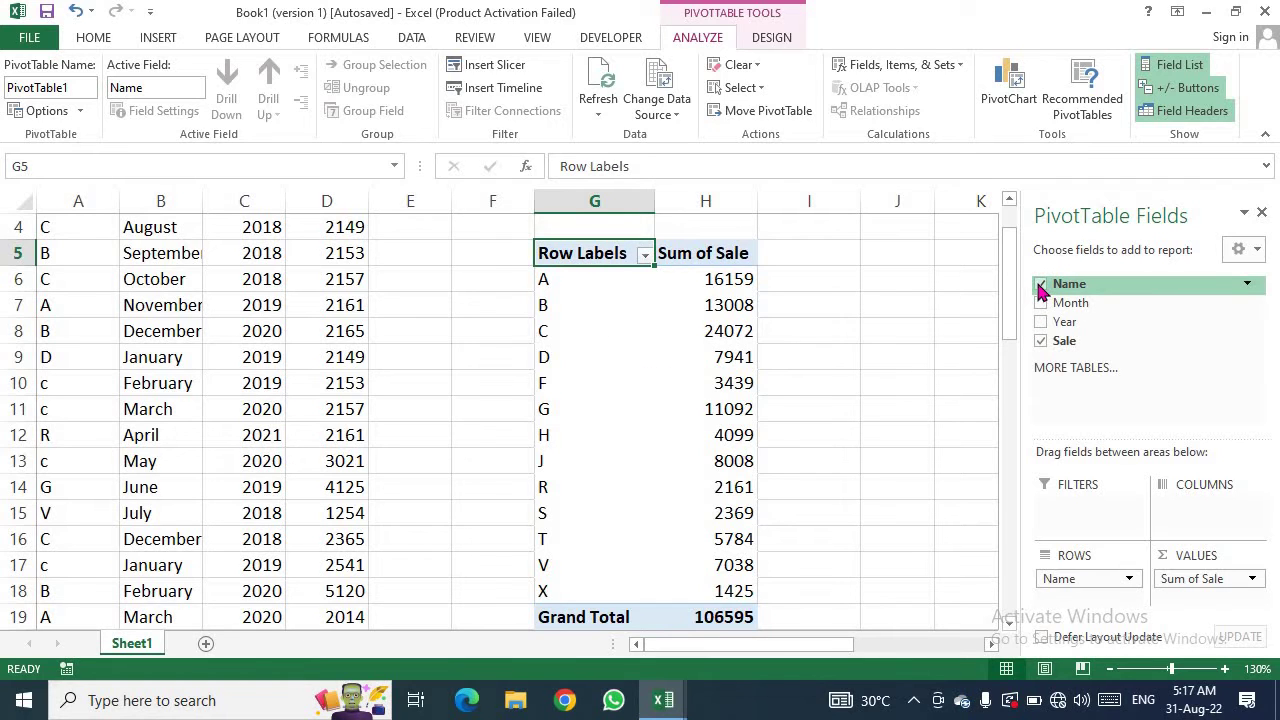
Replace Name with Month in the rows, listing sales January through December.
left_click(1041, 285)
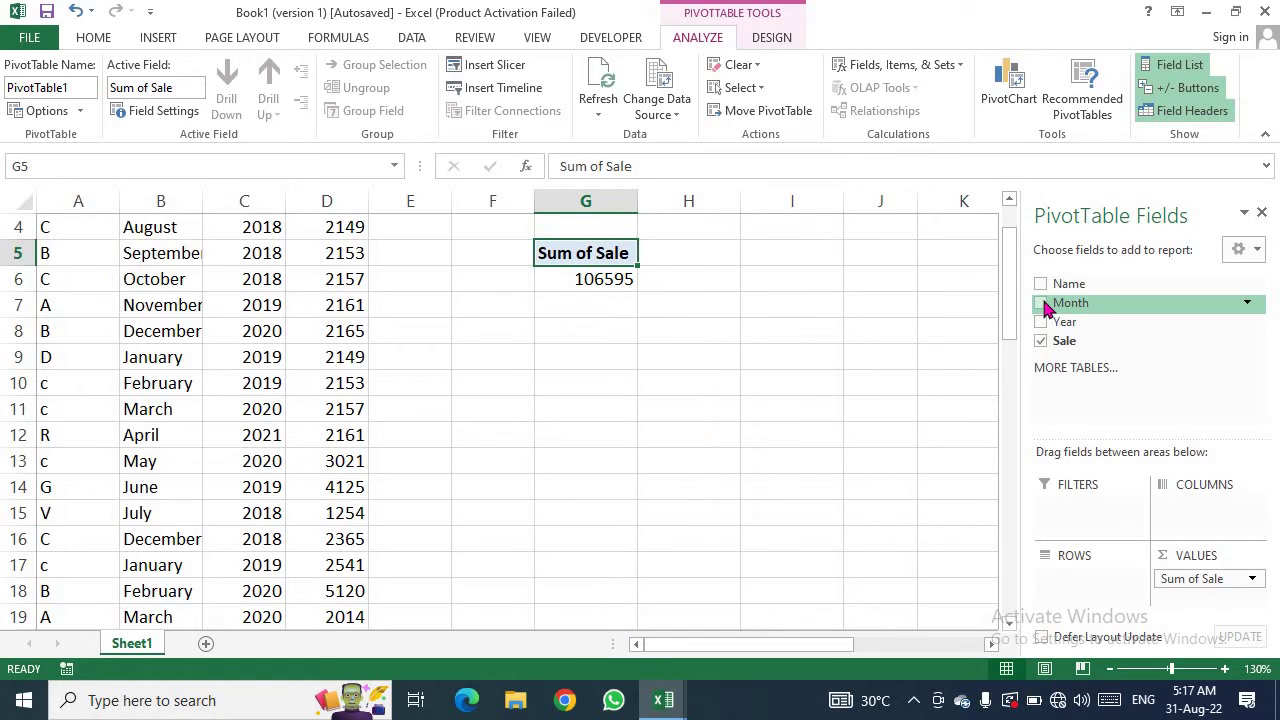
left_click(1041, 303)
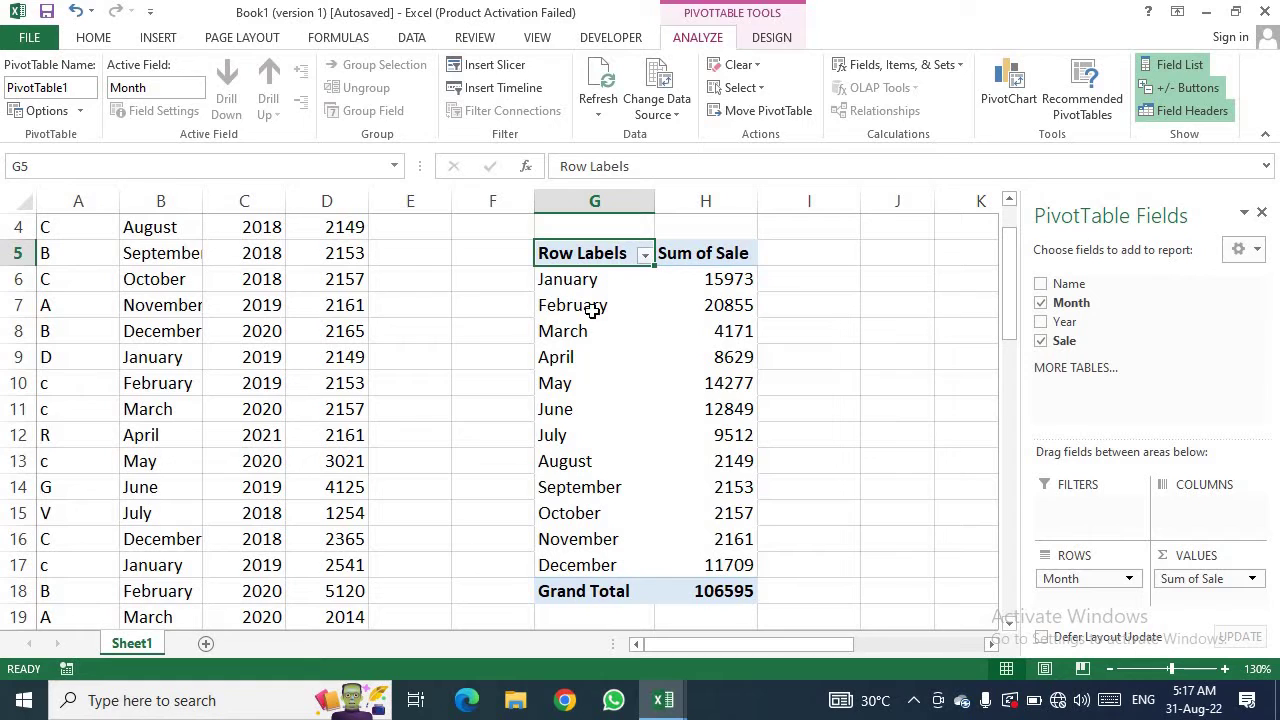
Filter the month rows to January and February only, totalling 36828.
left_click(644, 256)
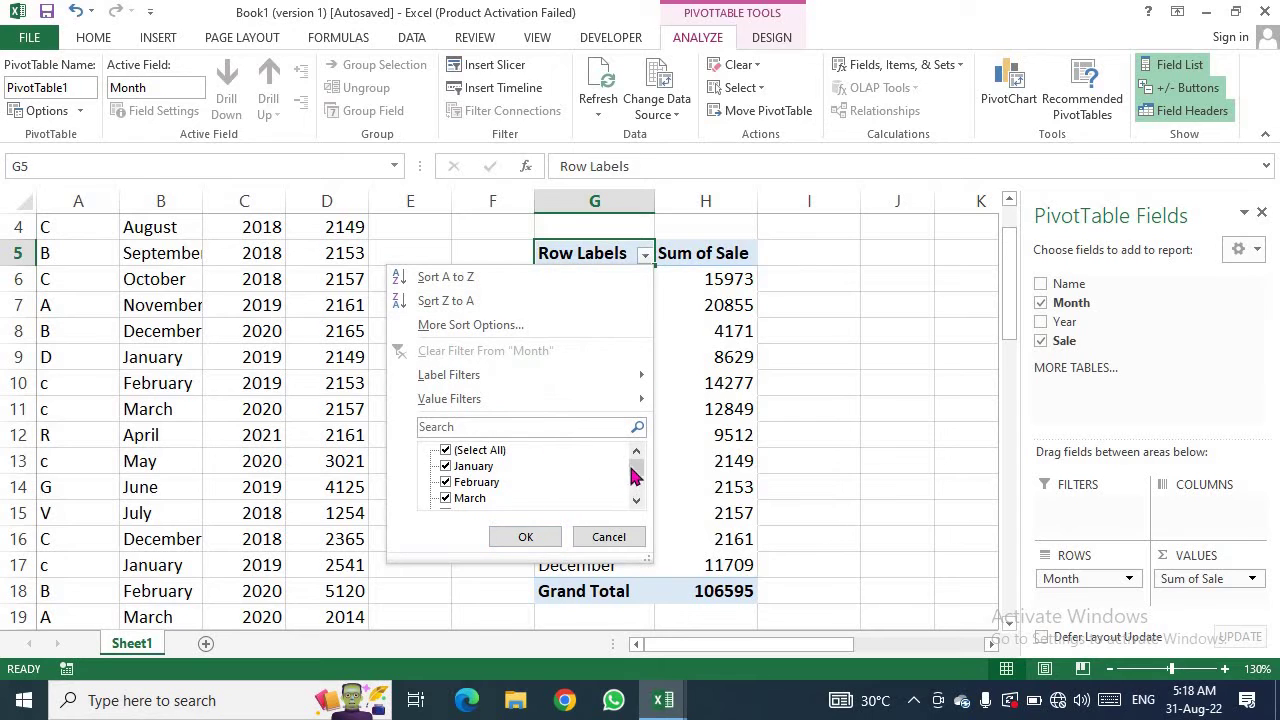
mouse_move(635, 469)
left_mouse_down()
mouse_move(641, 503)
mouse_move(640, 462)
left_mouse_up()
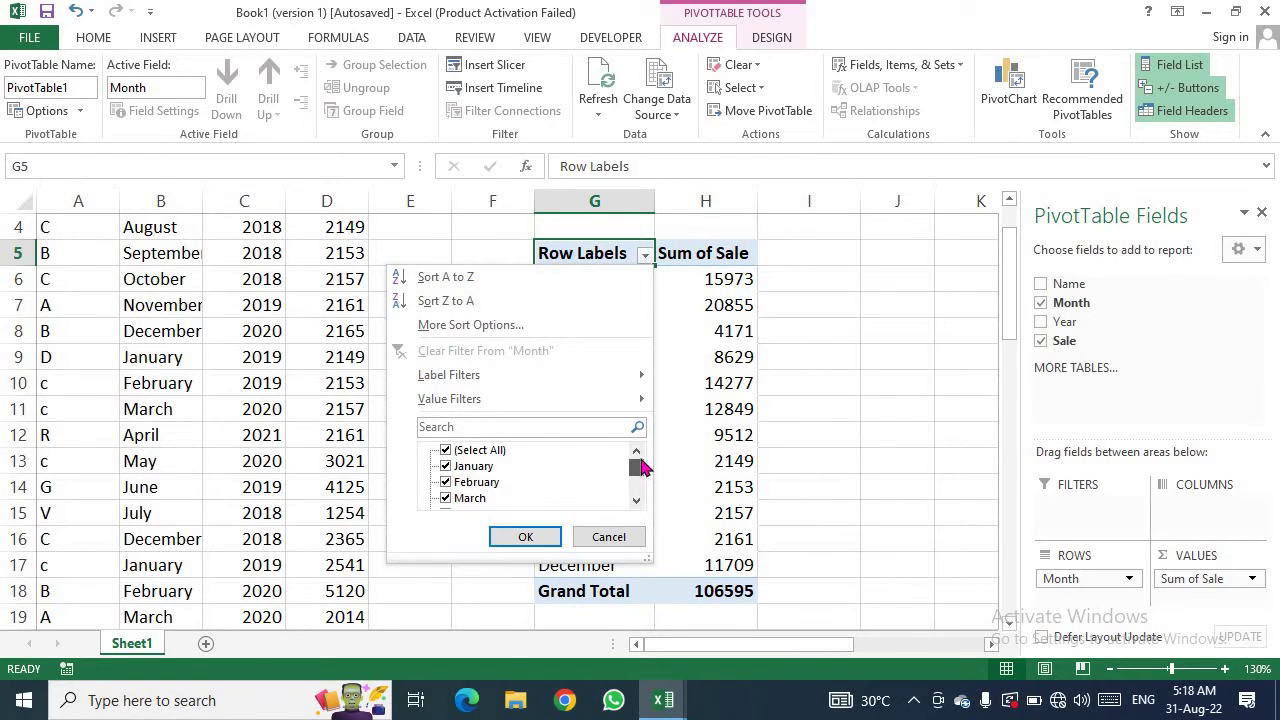
left_click(446, 451)
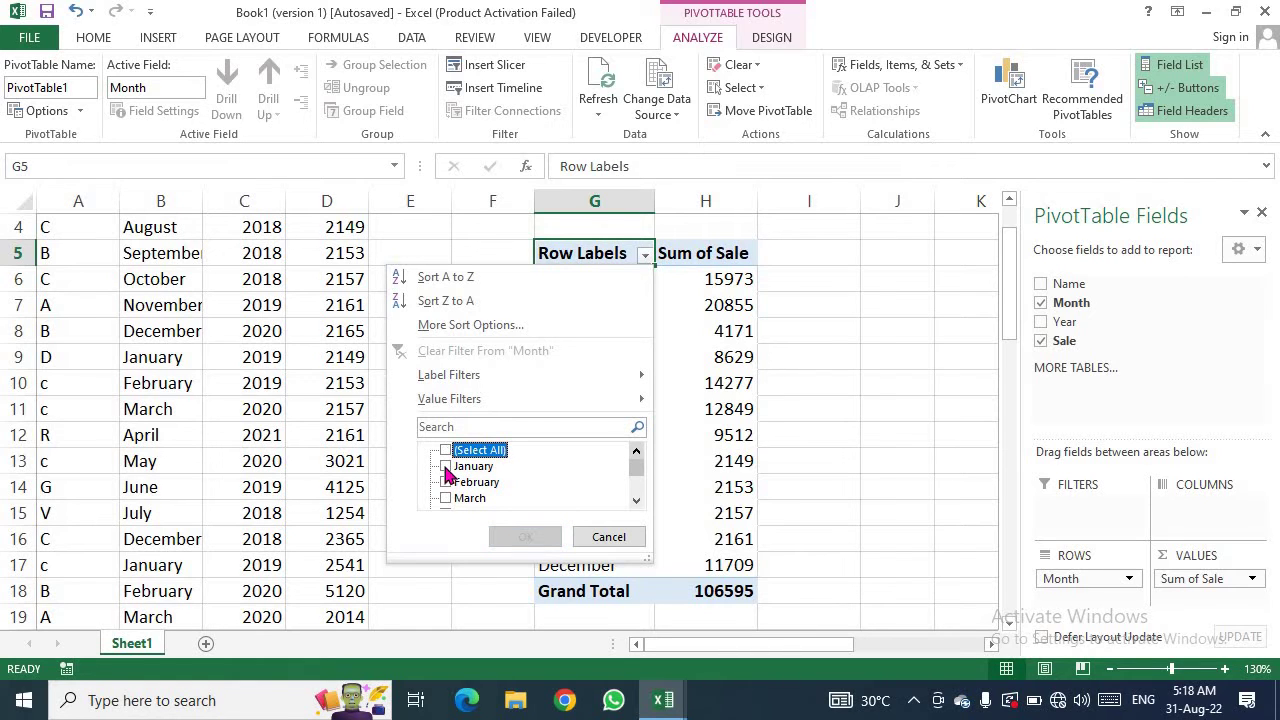
left_click(446, 466)
left_click(446, 482)
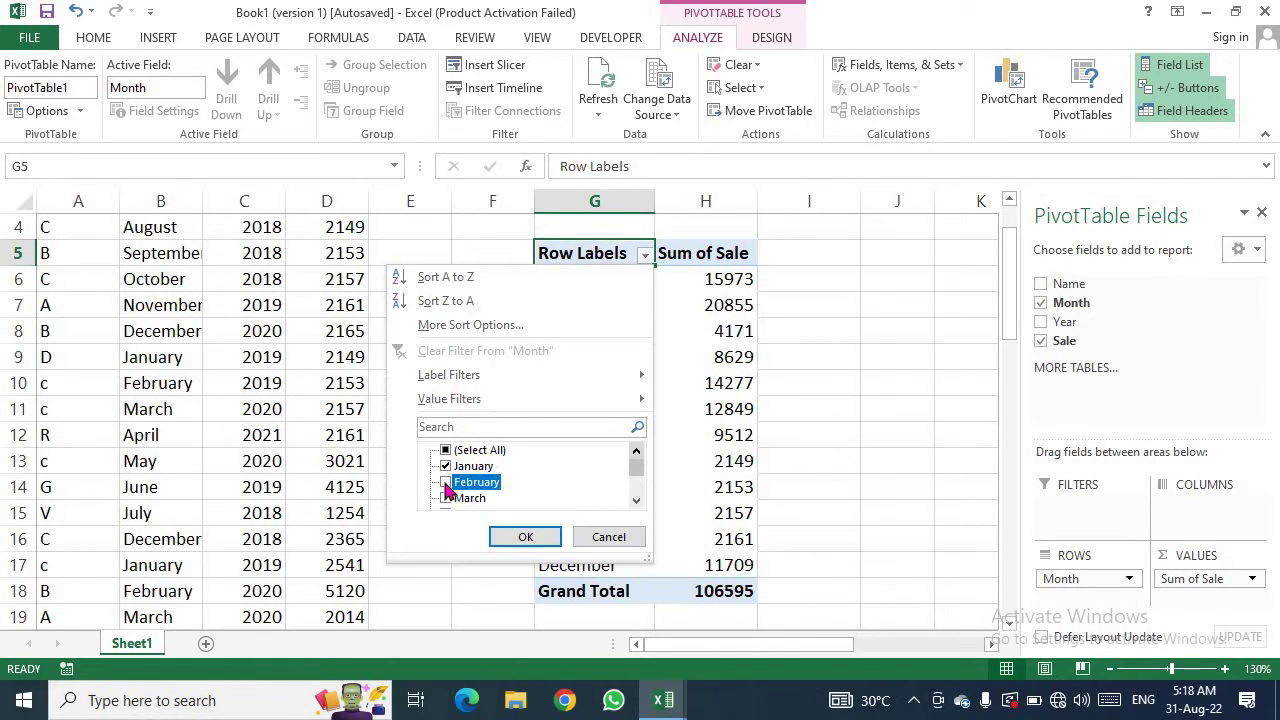
left_click(526, 540)
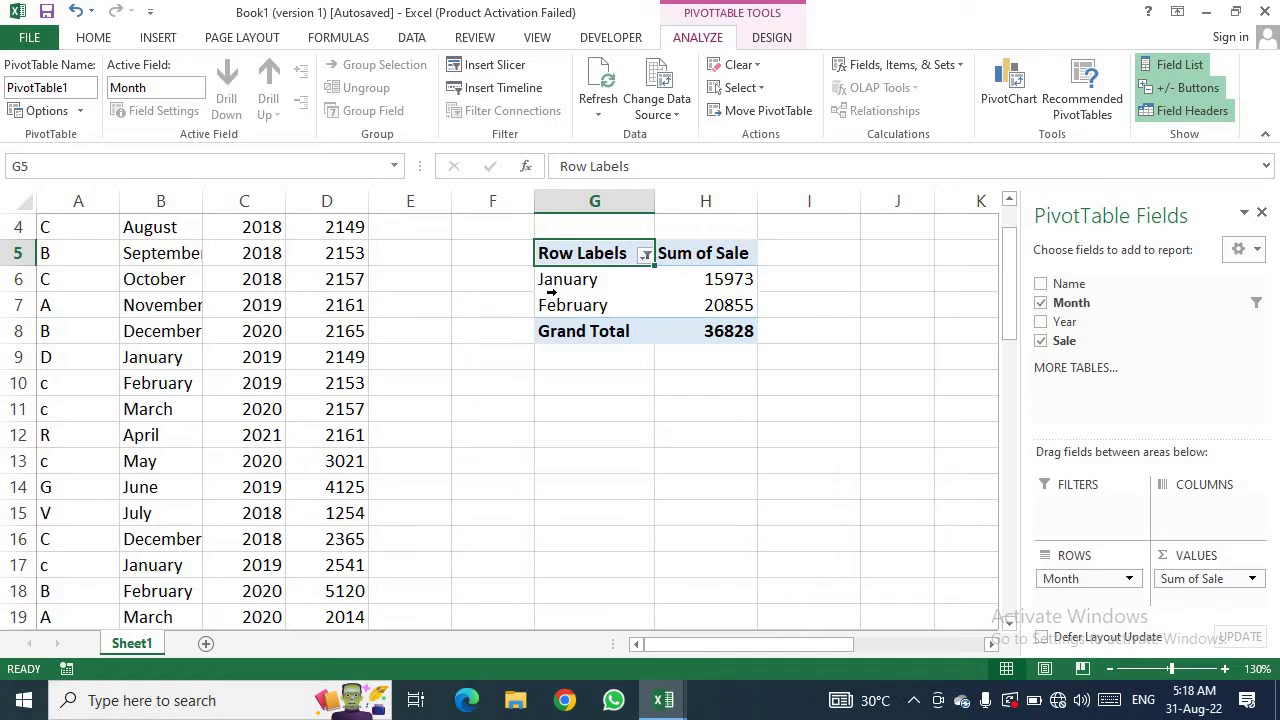
Reset the month filter to Select All so all twelve months show again.
left_click(645, 255)
left_click(446, 450)
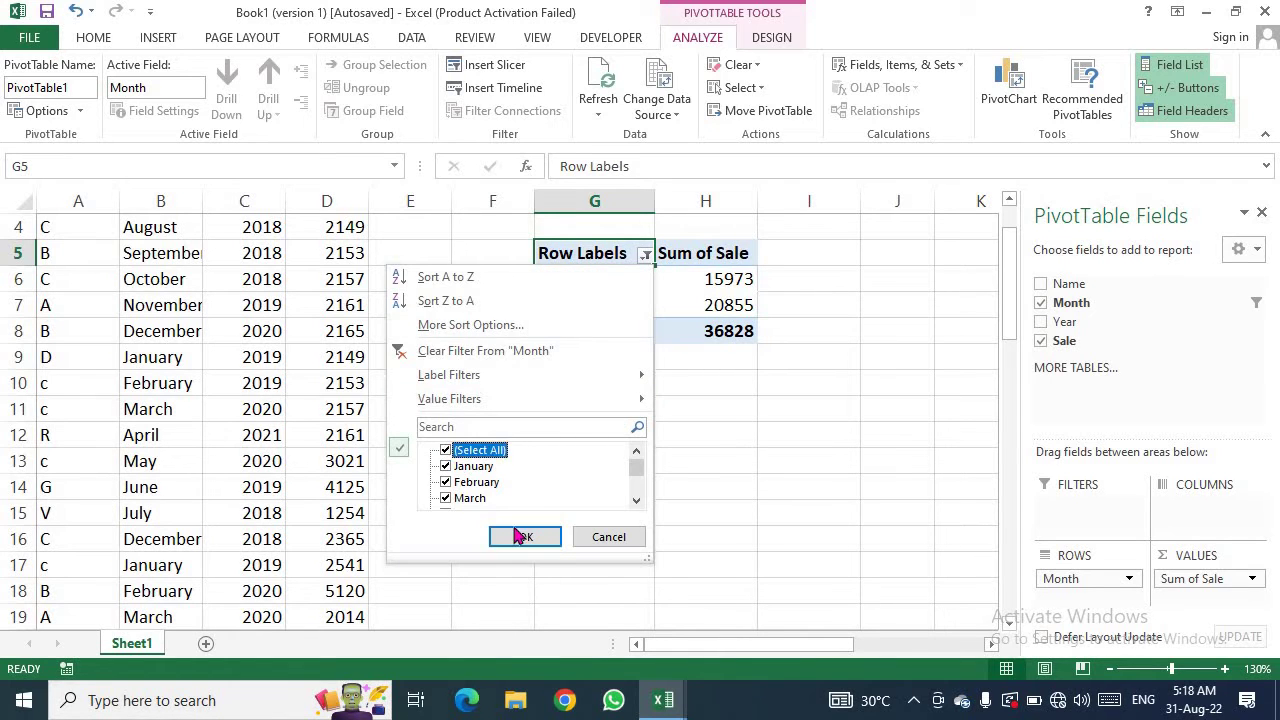
left_click(525, 537)
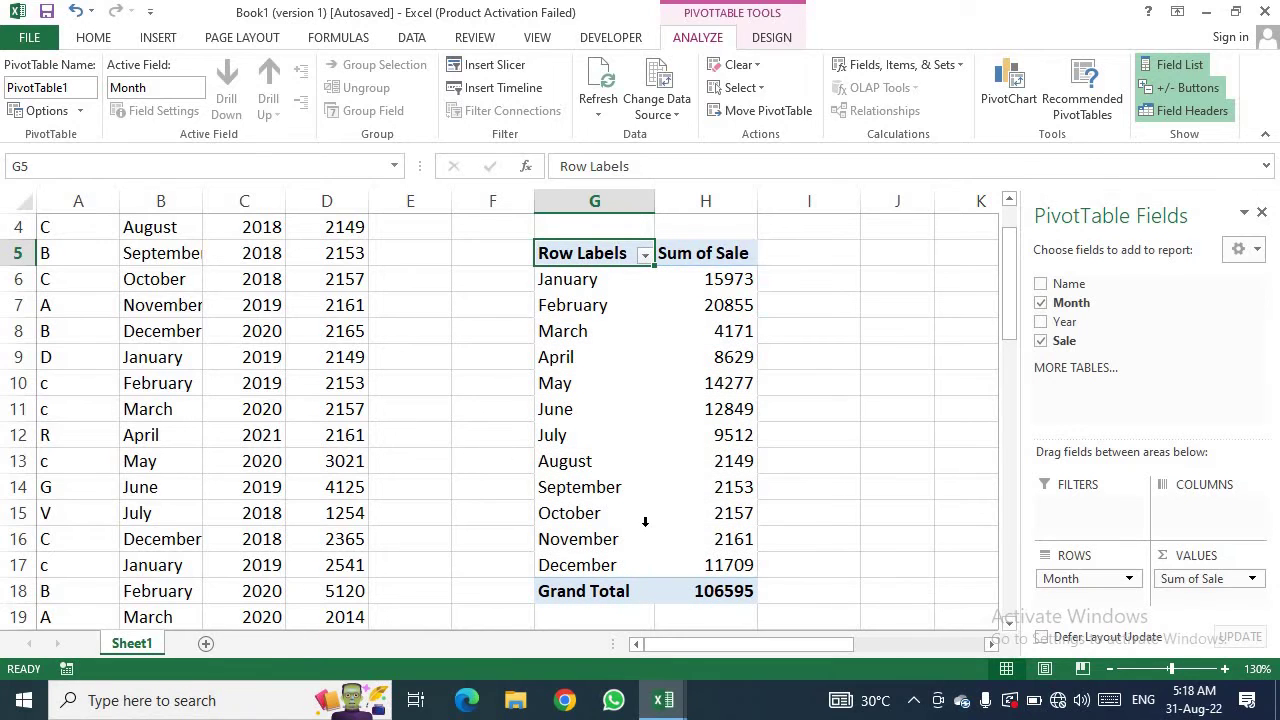
Add Name beneath Month in the rows to break each month's sales down by name.
scroll(639, 489, "up", 1)
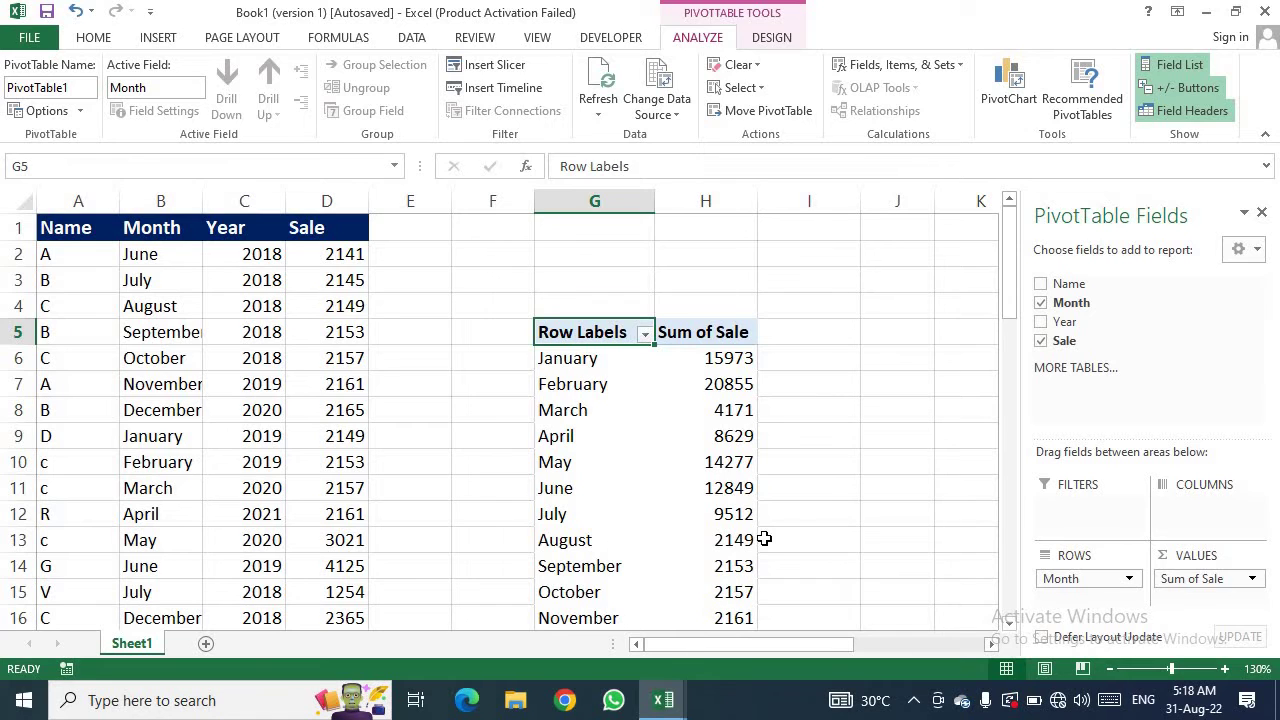
left_click(1041, 285)
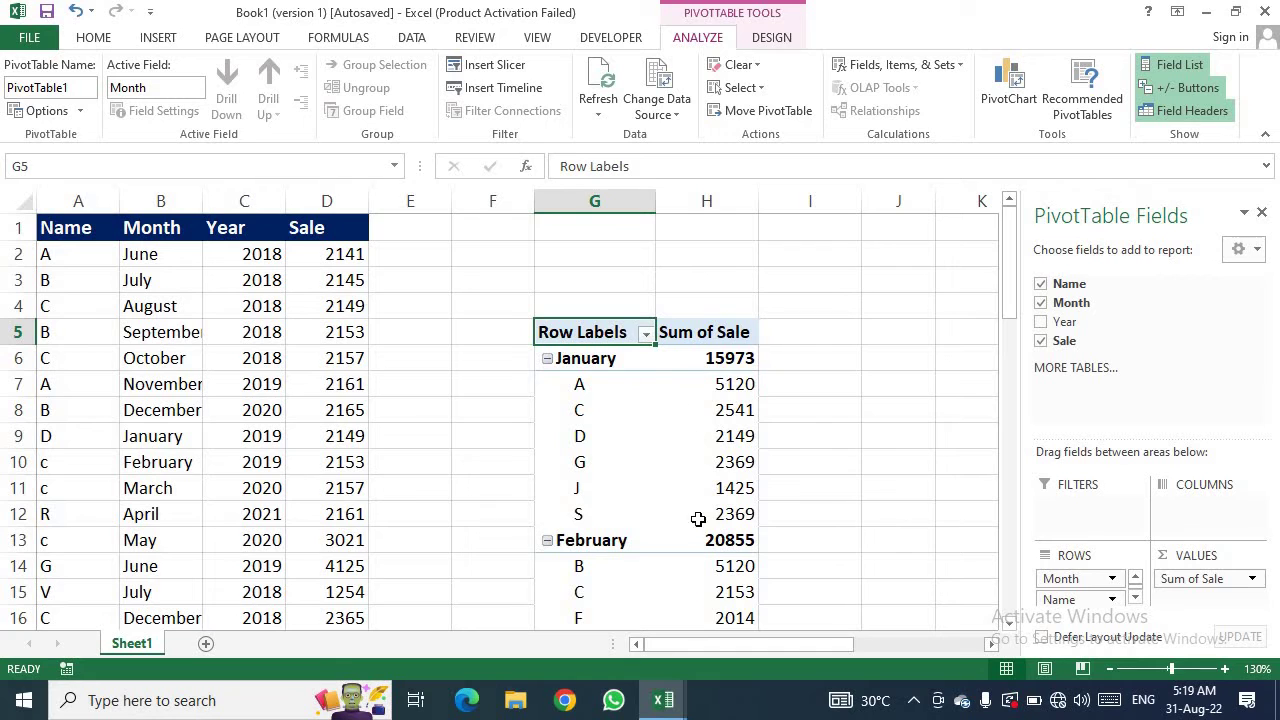
Move Name into the report filter and filter it to C, giving total 24072.
left_click_drag(1076, 601, 1063, 512)
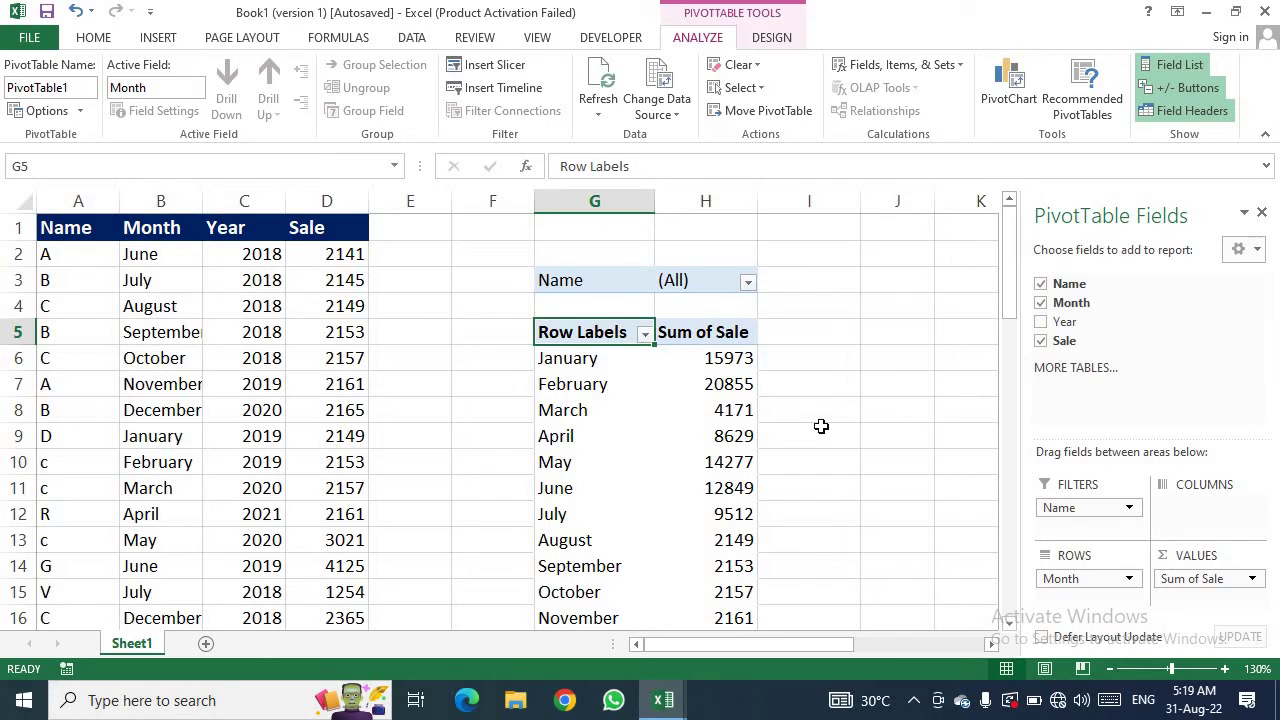
left_click(748, 285)
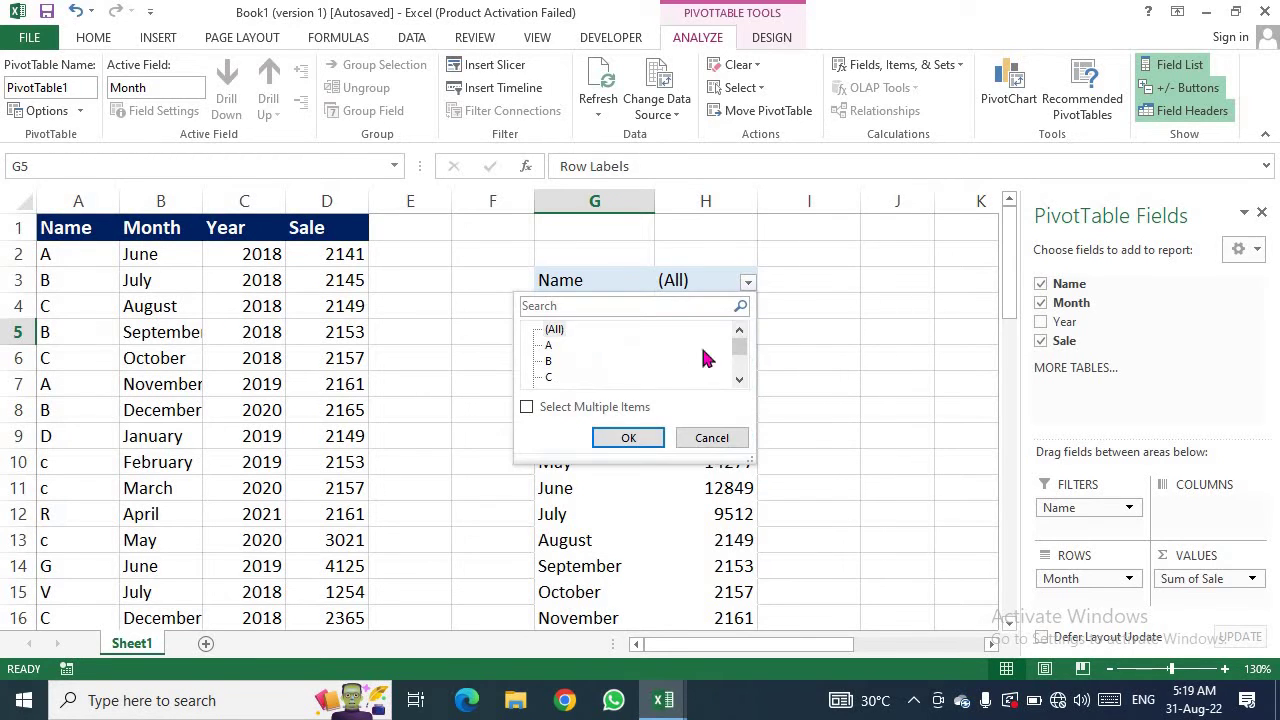
left_click(548, 379)
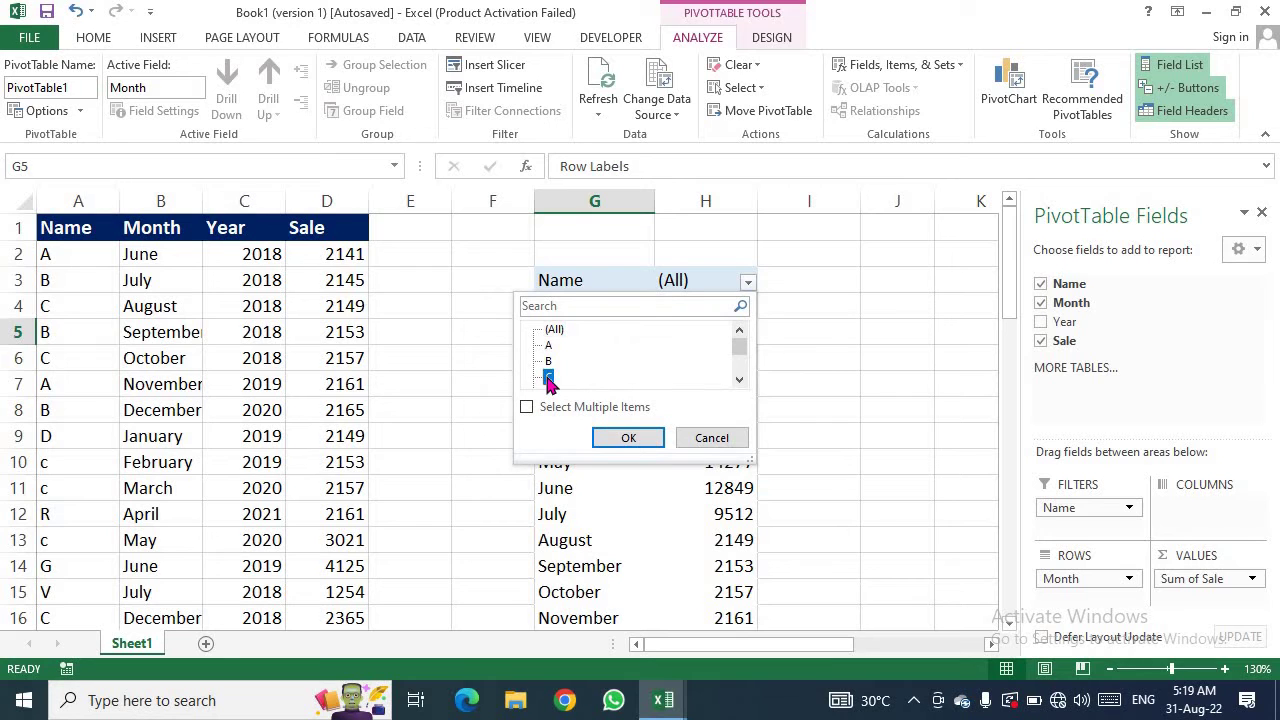
left_click(628, 440)
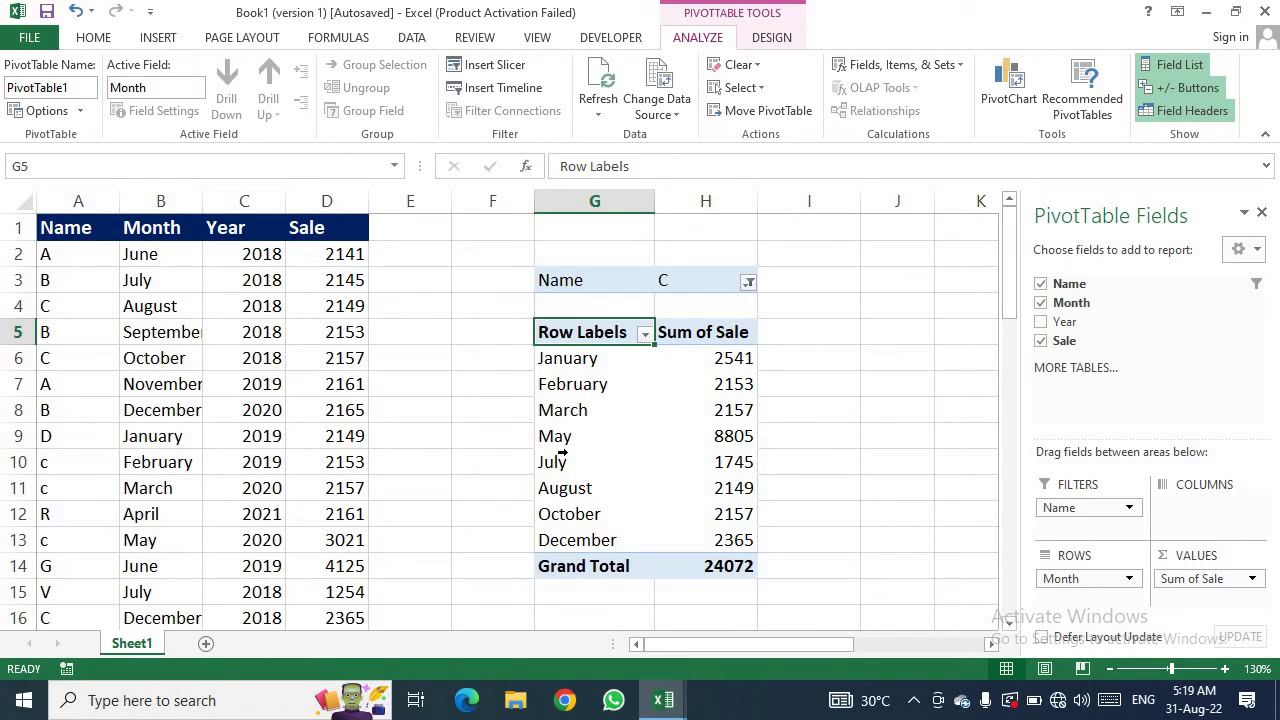
left_click(748, 284)
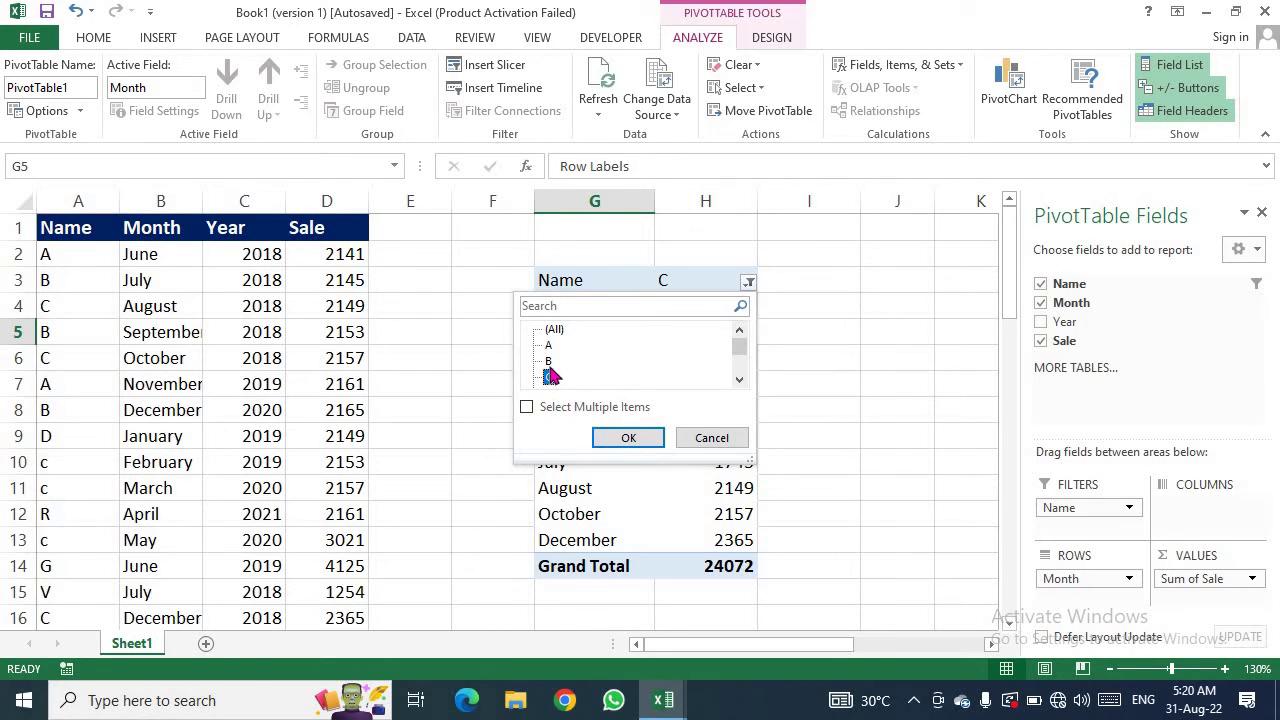
left_click(628, 438)
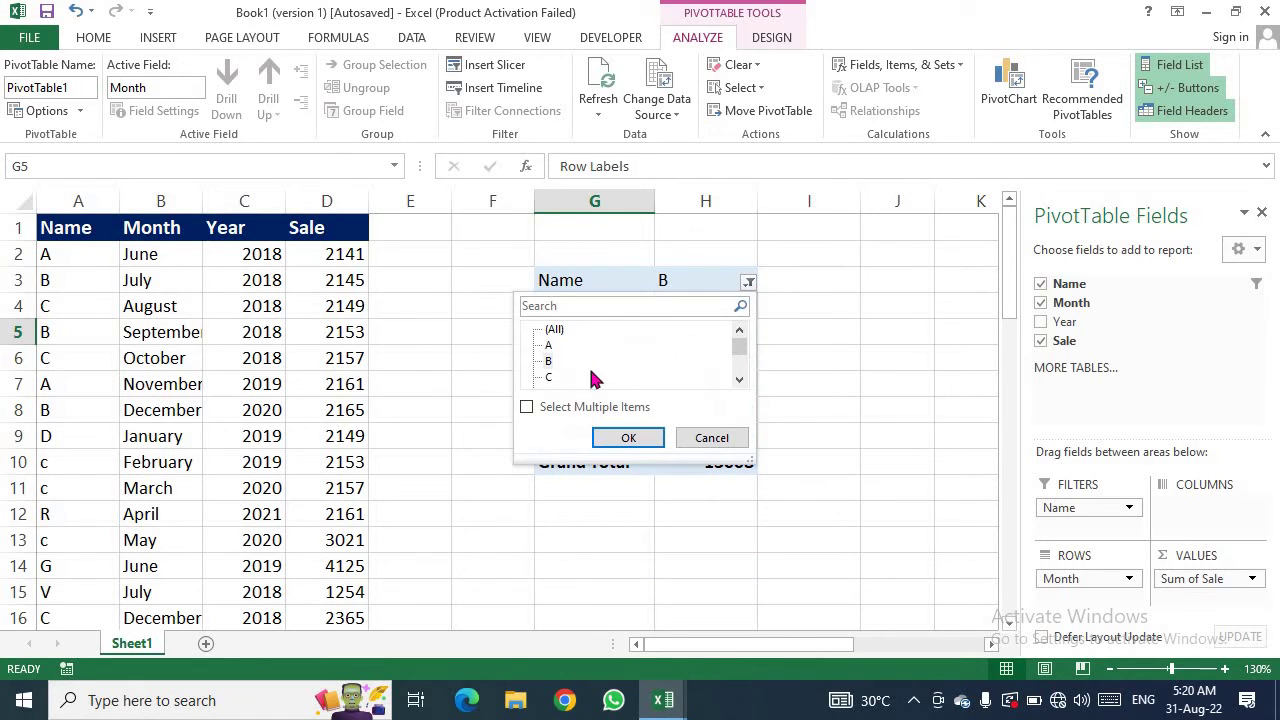
left_click(549, 378)
left_click(627, 437)
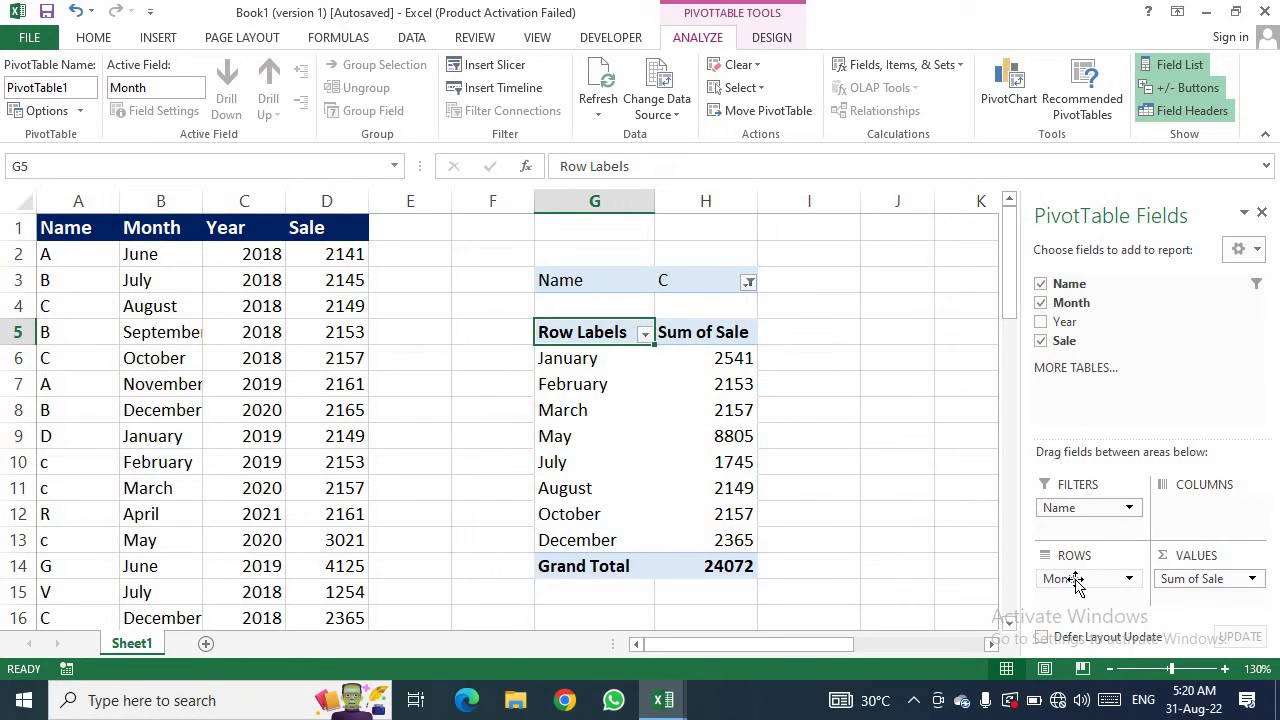
left_click_drag(1078, 588, 1195, 512)
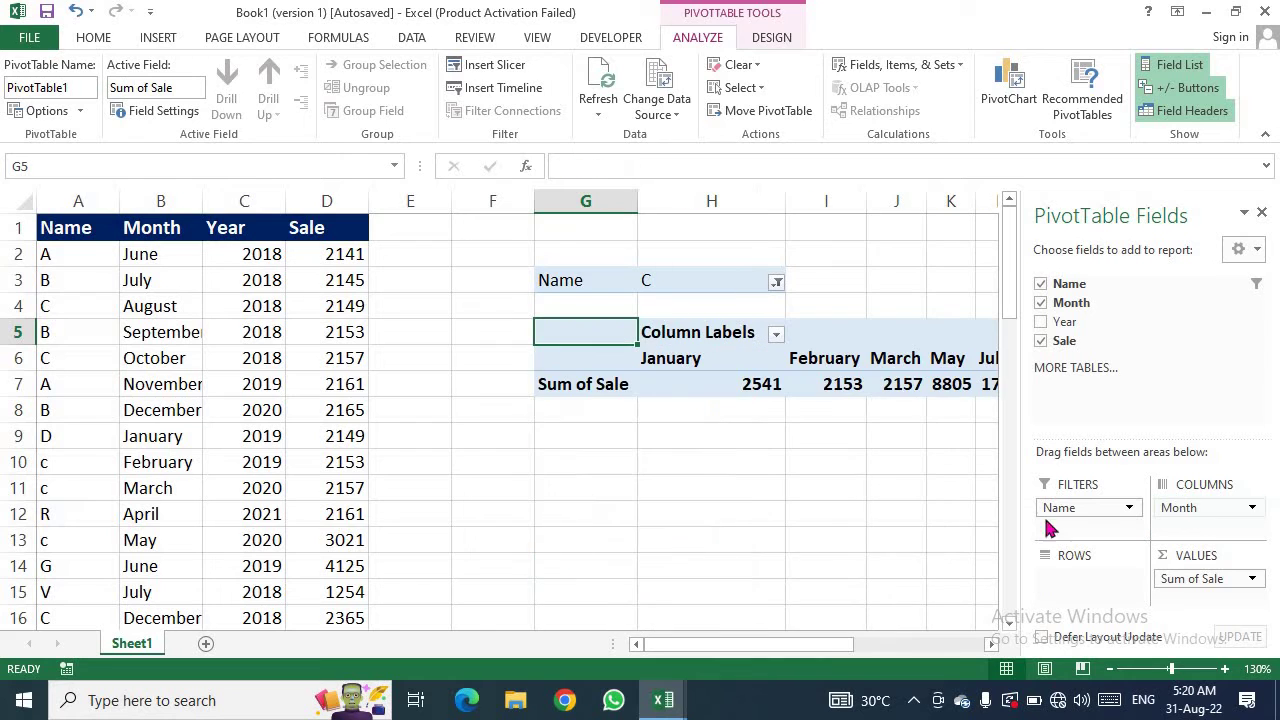
mouse_move(733, 652)
left_mouse_down()
mouse_move(834, 651)
mouse_move(760, 655)
left_mouse_up()
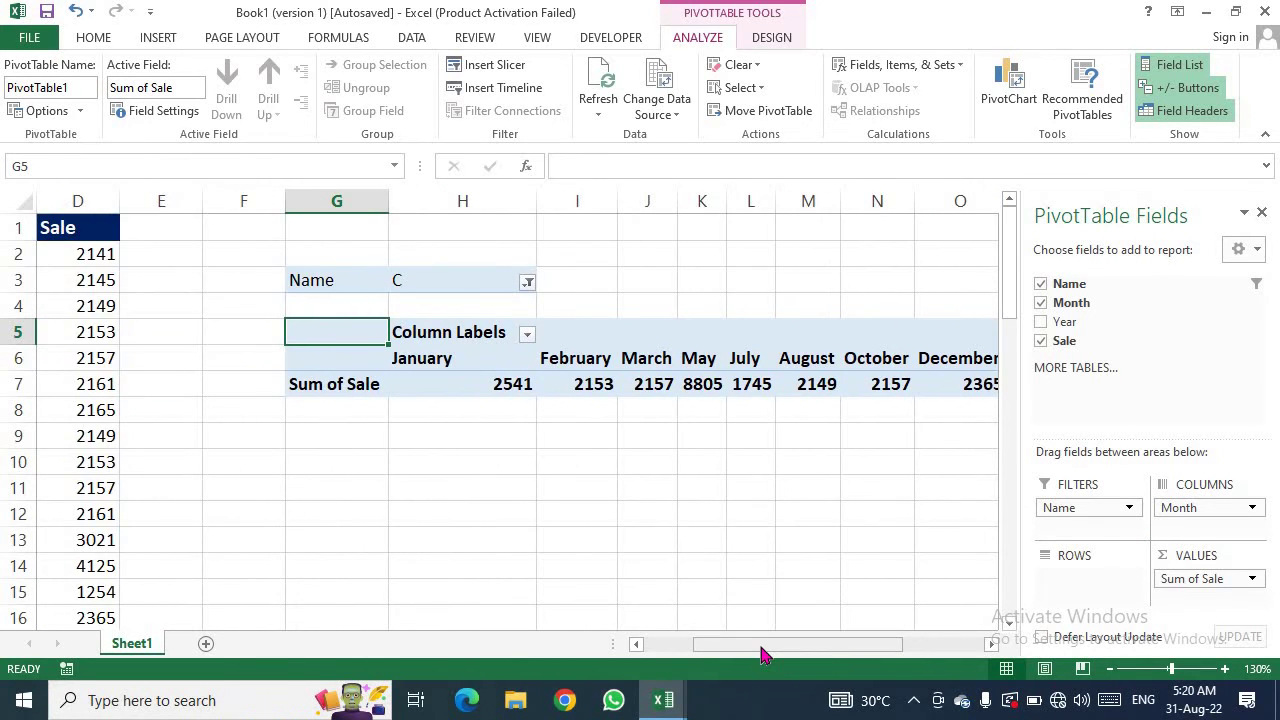
left_click_drag(1183, 509, 1078, 586)
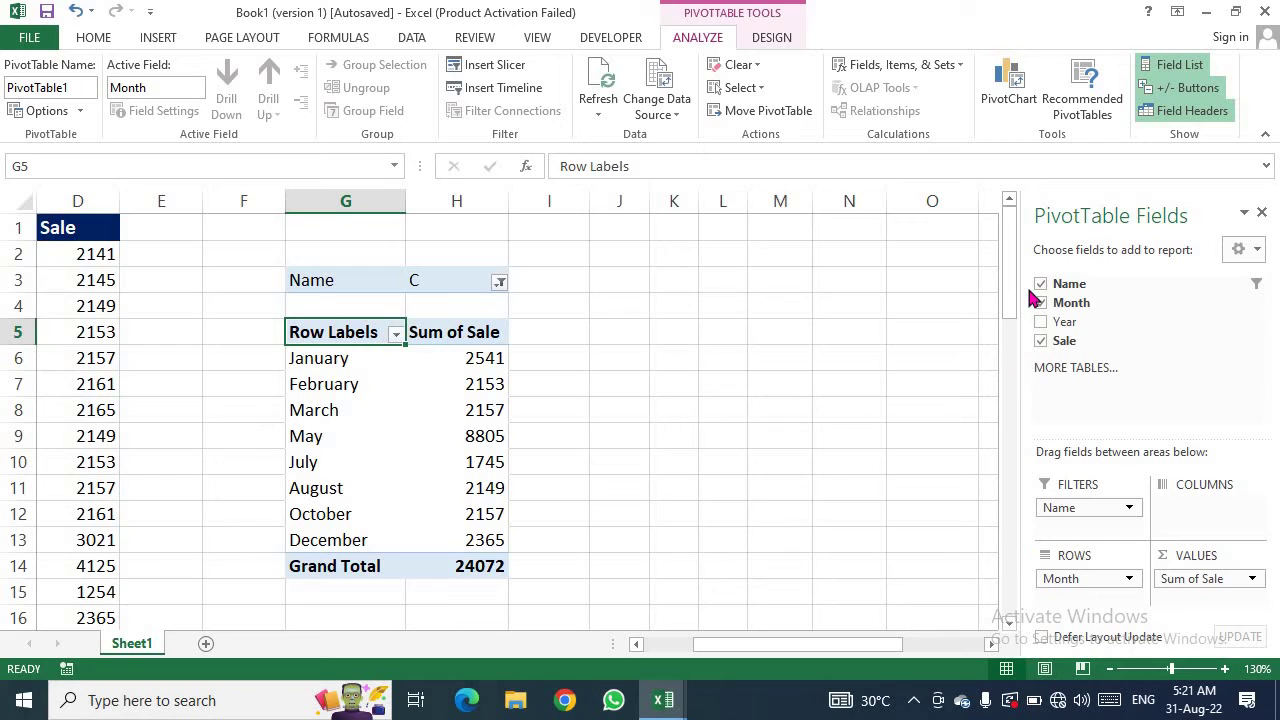
mouse_move(1071, 302)
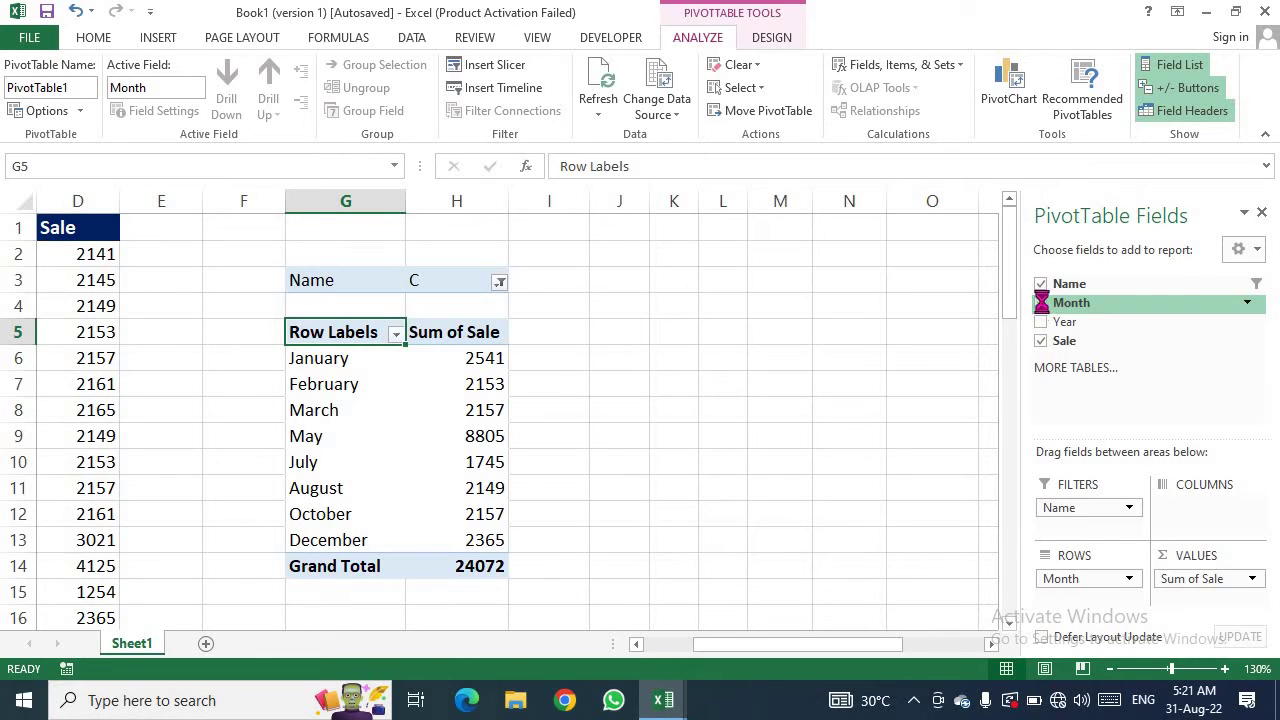
Swap Month for Year and place Year in rows, showing C's 2017–2020 sales.
left_click(1041, 304)
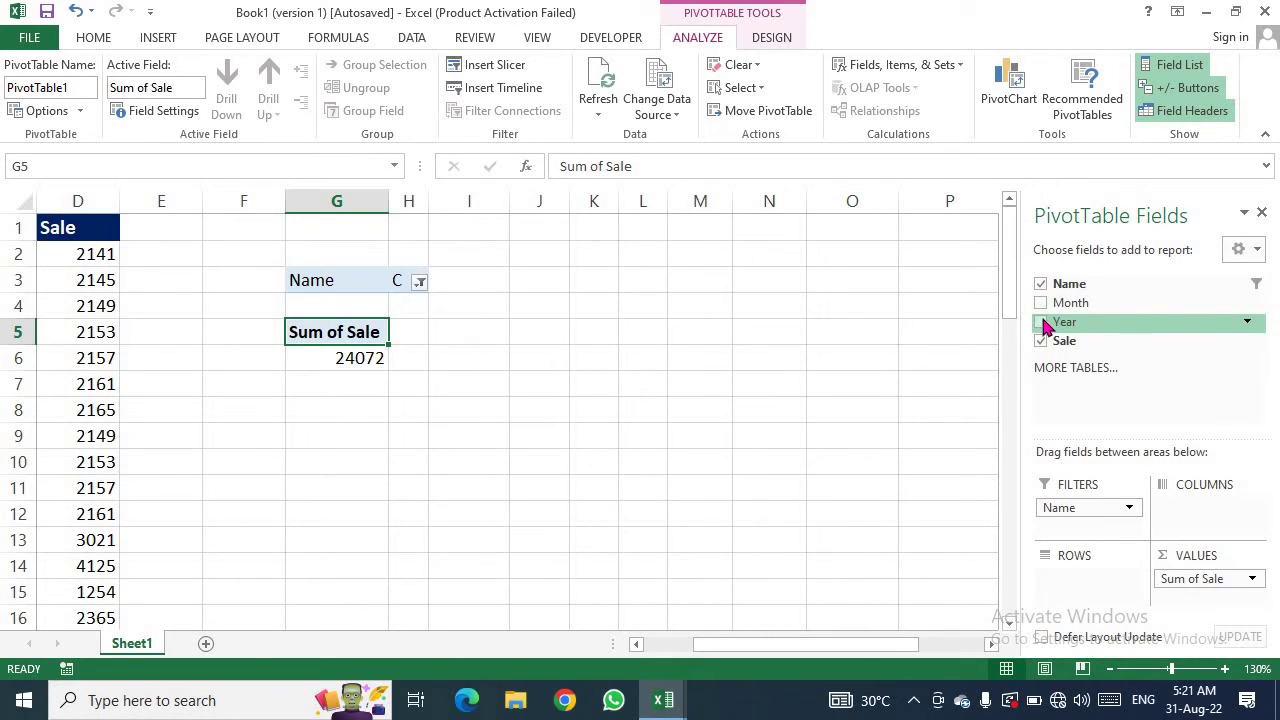
left_click(1041, 322)
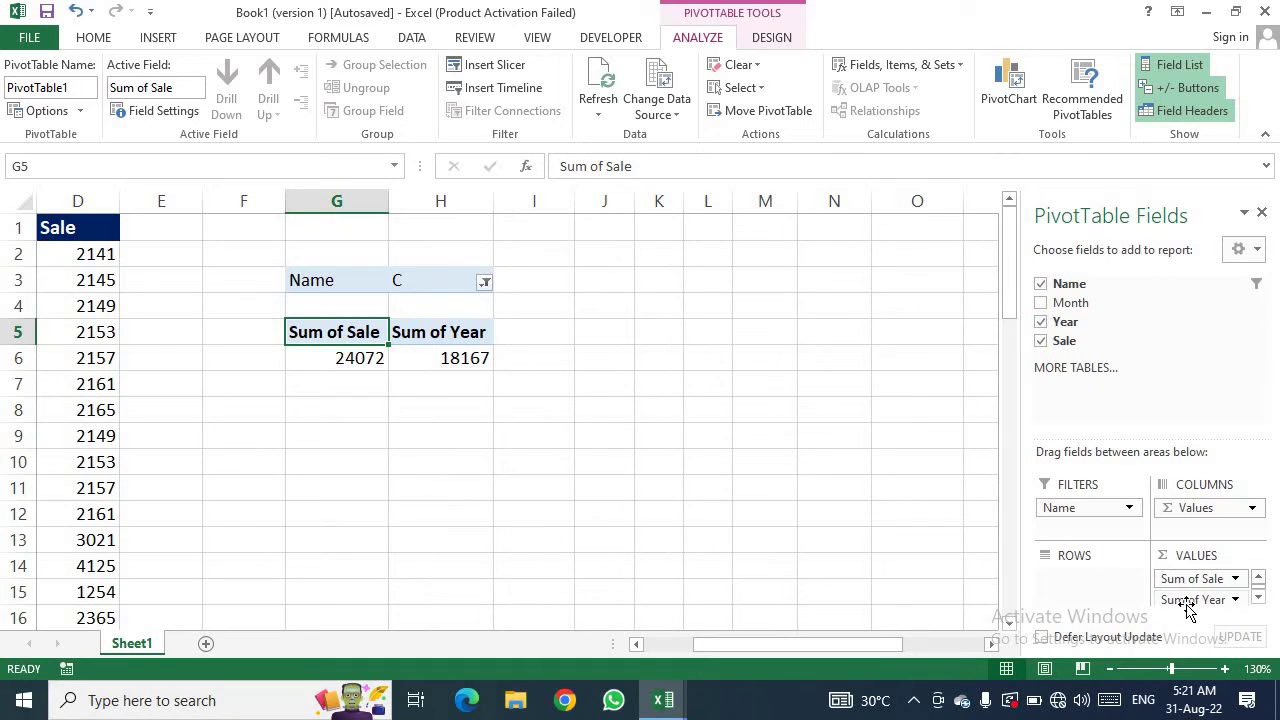
left_click_drag(1197, 603, 1050, 572)
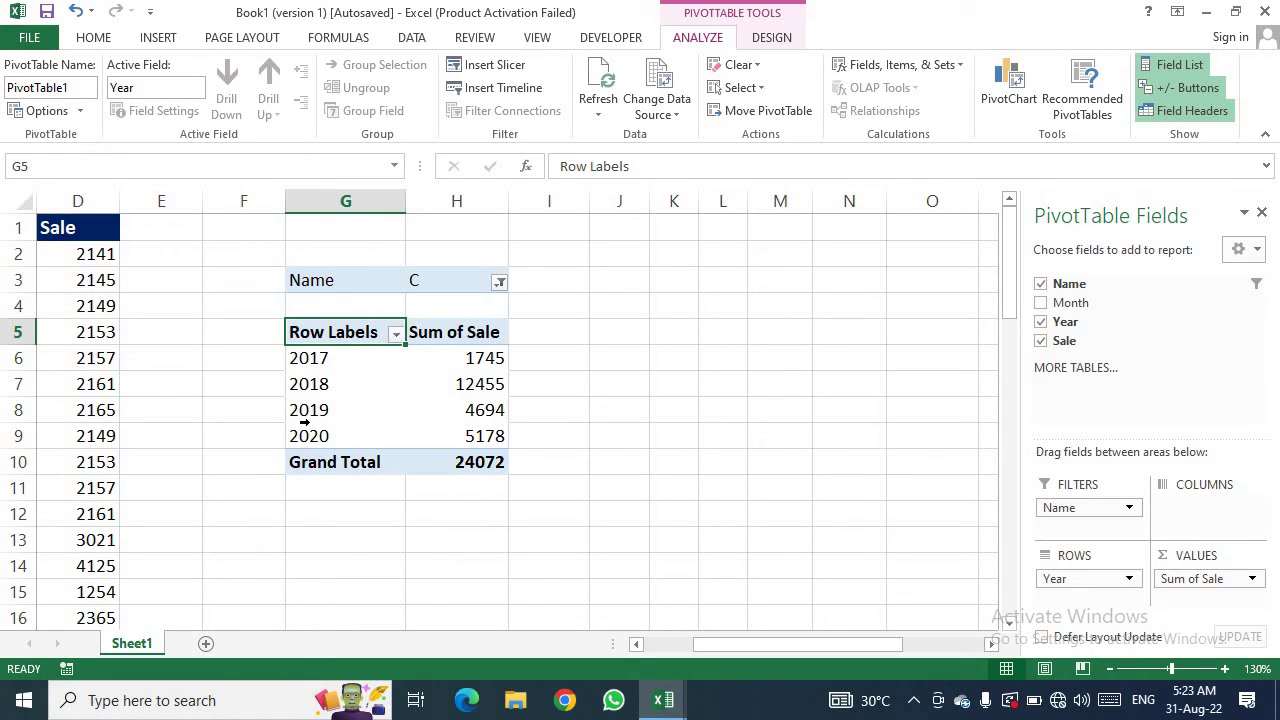
mouse_move(1070, 303)
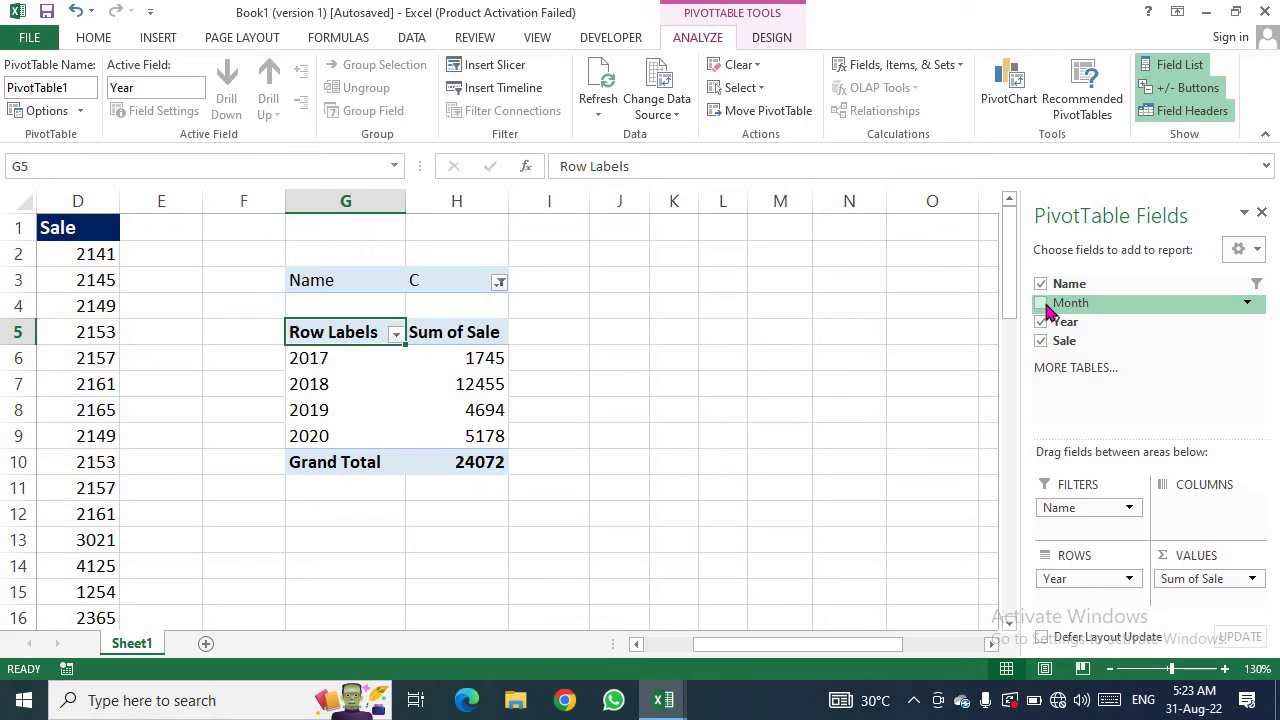
Add Month and move it to columns, cross-tabulating C's yearly sales by month.
left_click(1041, 303)
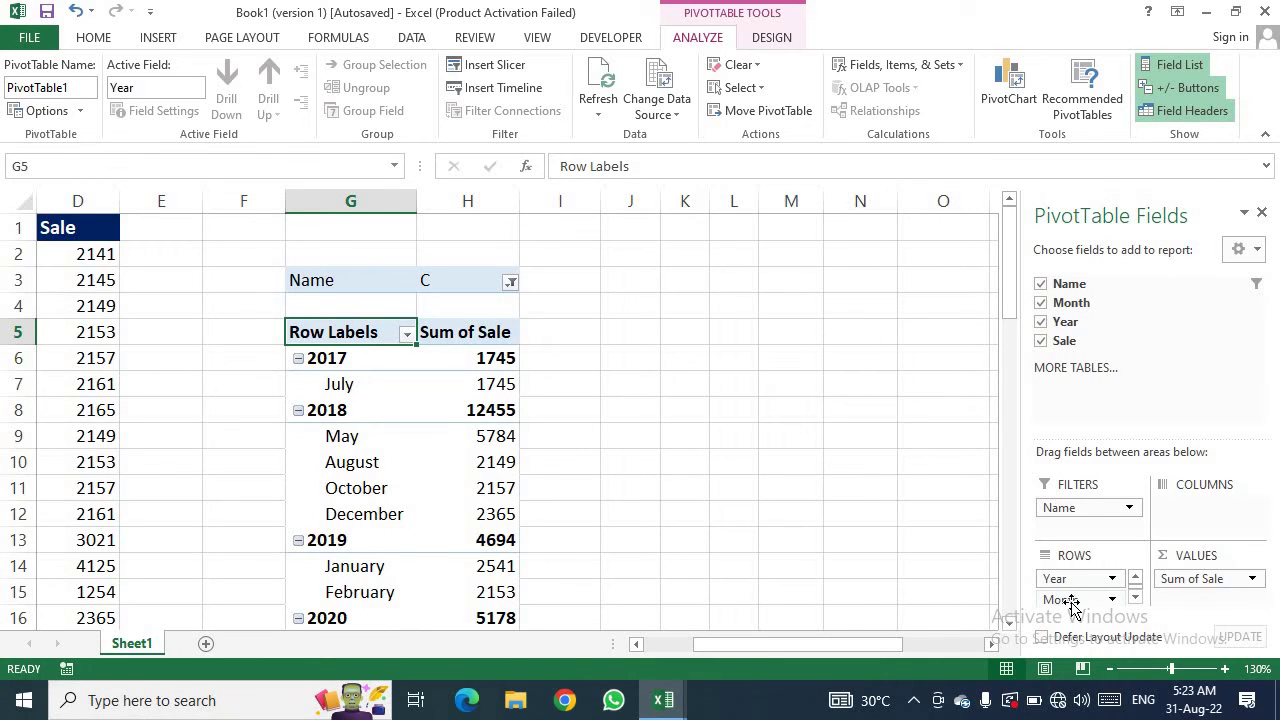
left_click_drag(1071, 605, 1199, 507)
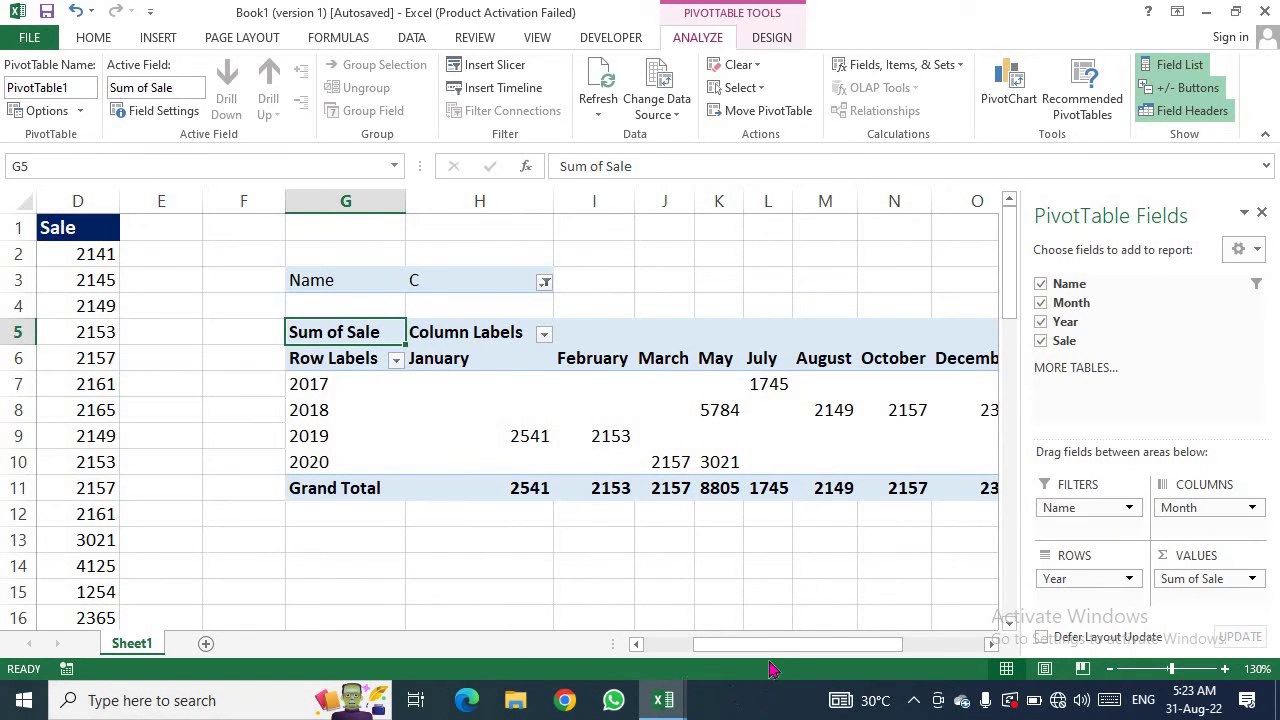
mouse_move(799, 648)
left_mouse_down()
mouse_move(864, 655)
mouse_move(830, 668)
left_mouse_up()
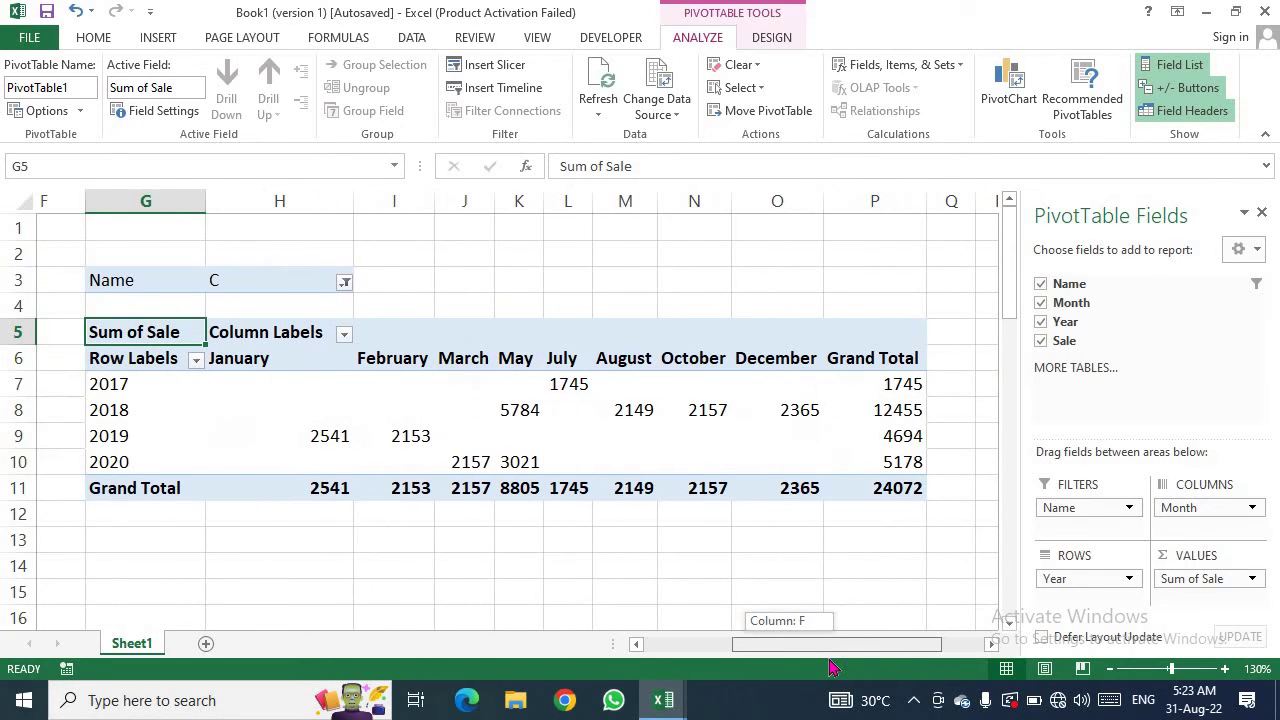
left_click_drag(830, 668, 824, 668)
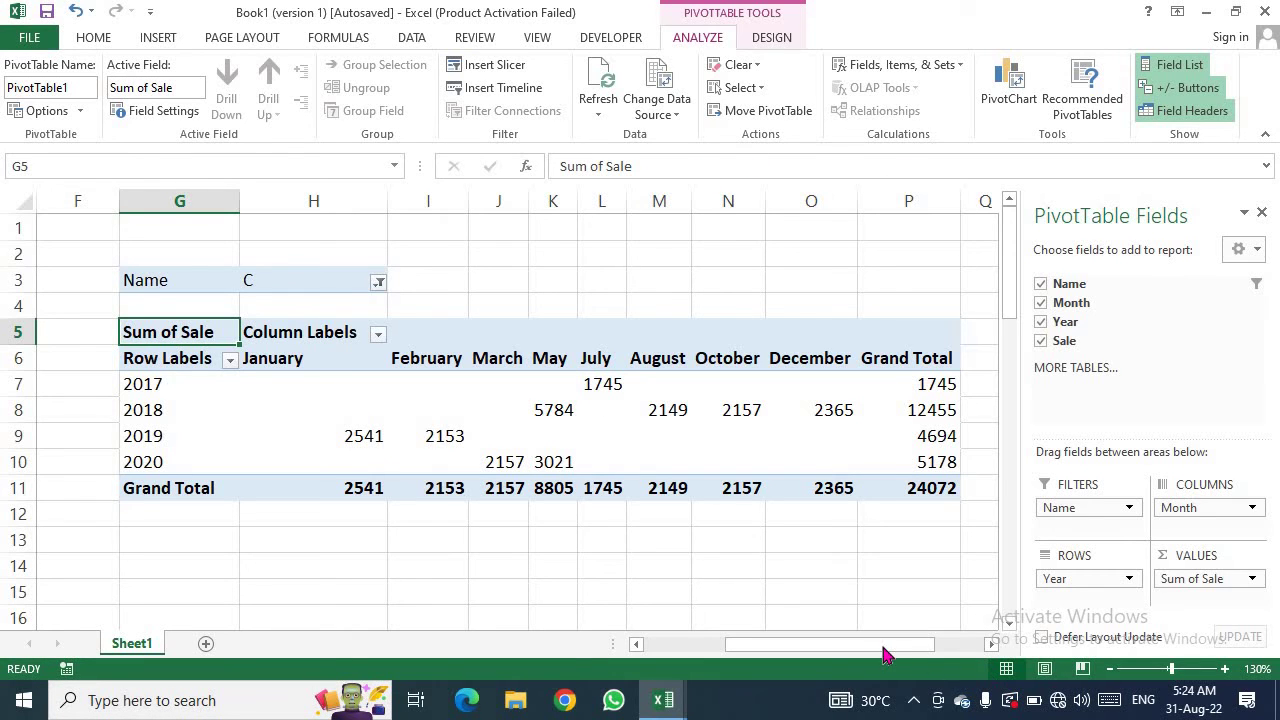
left_click_drag(868, 655, 803, 655)
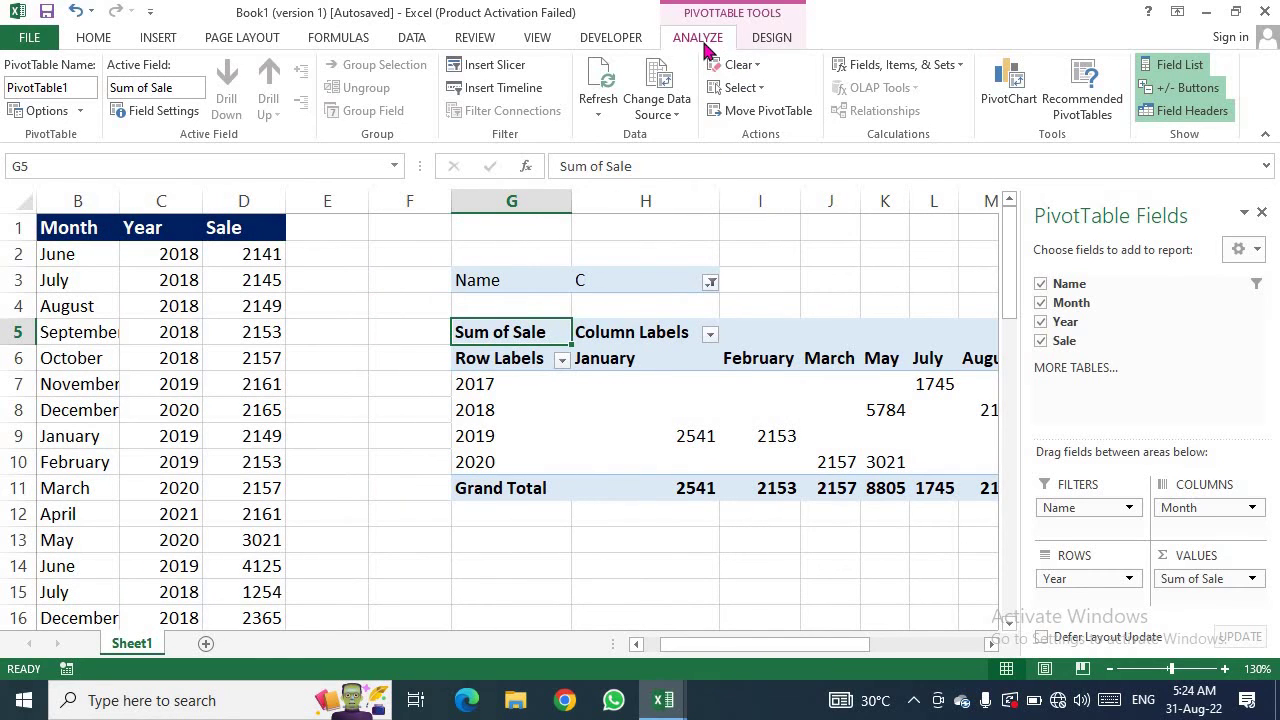
Select the entire PivotTable through Analyze > Select and delete it.
left_click(742, 88)
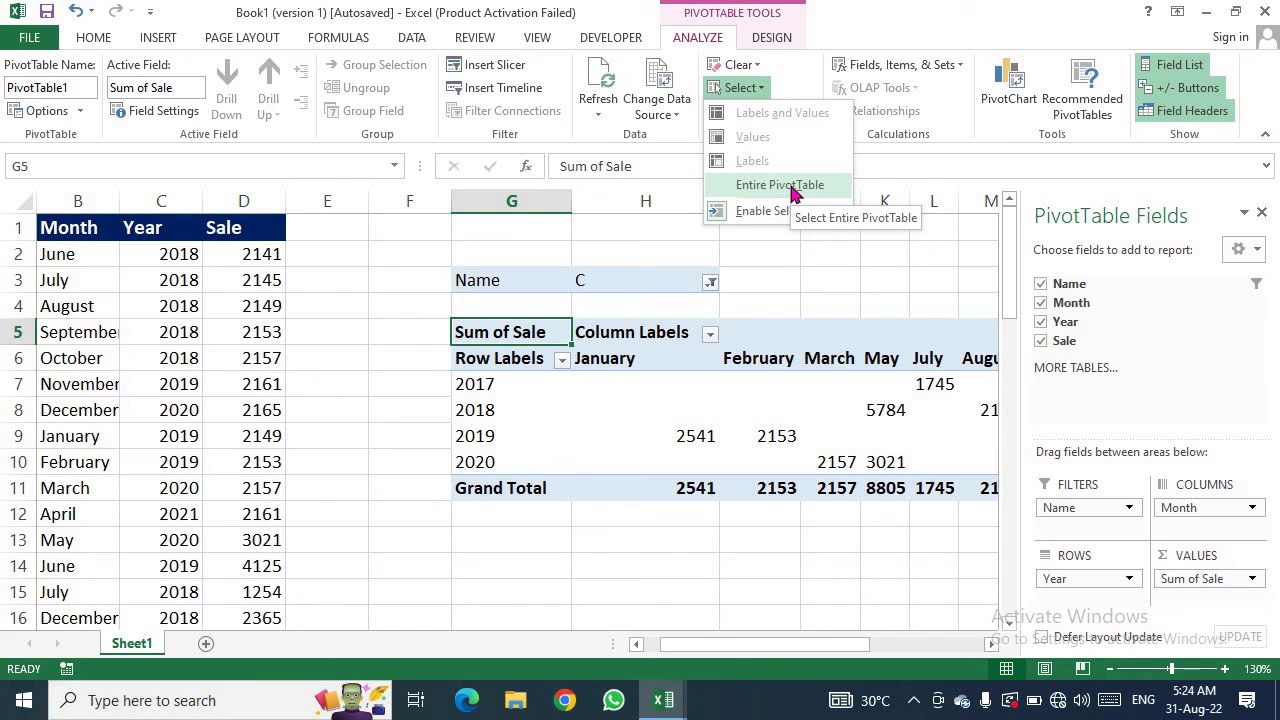
left_click(790, 188)
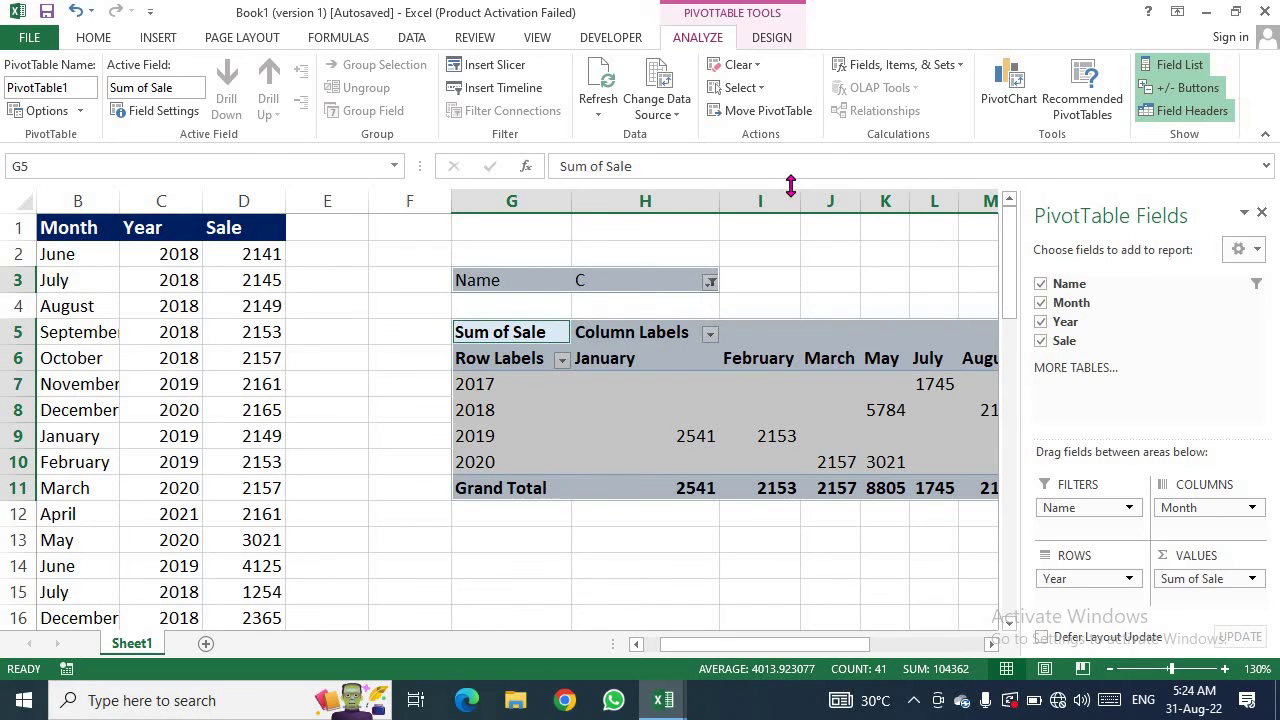
key("Delete")
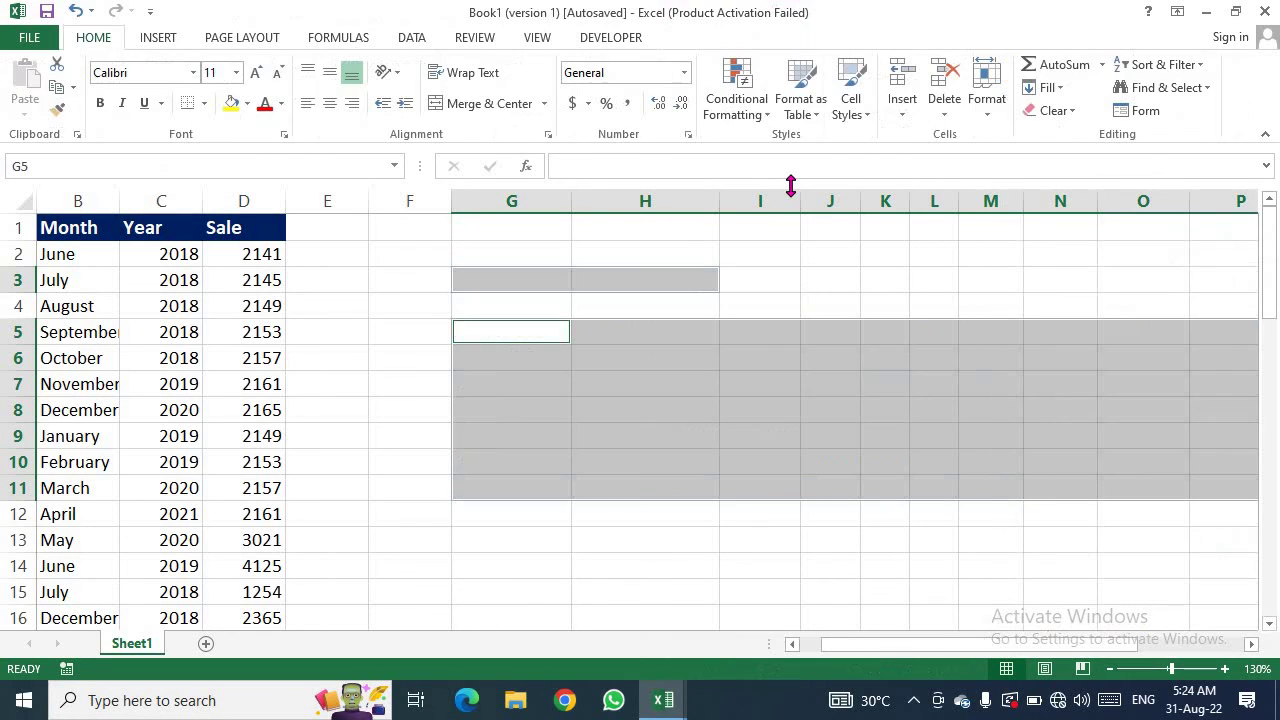
left_click(361, 349)
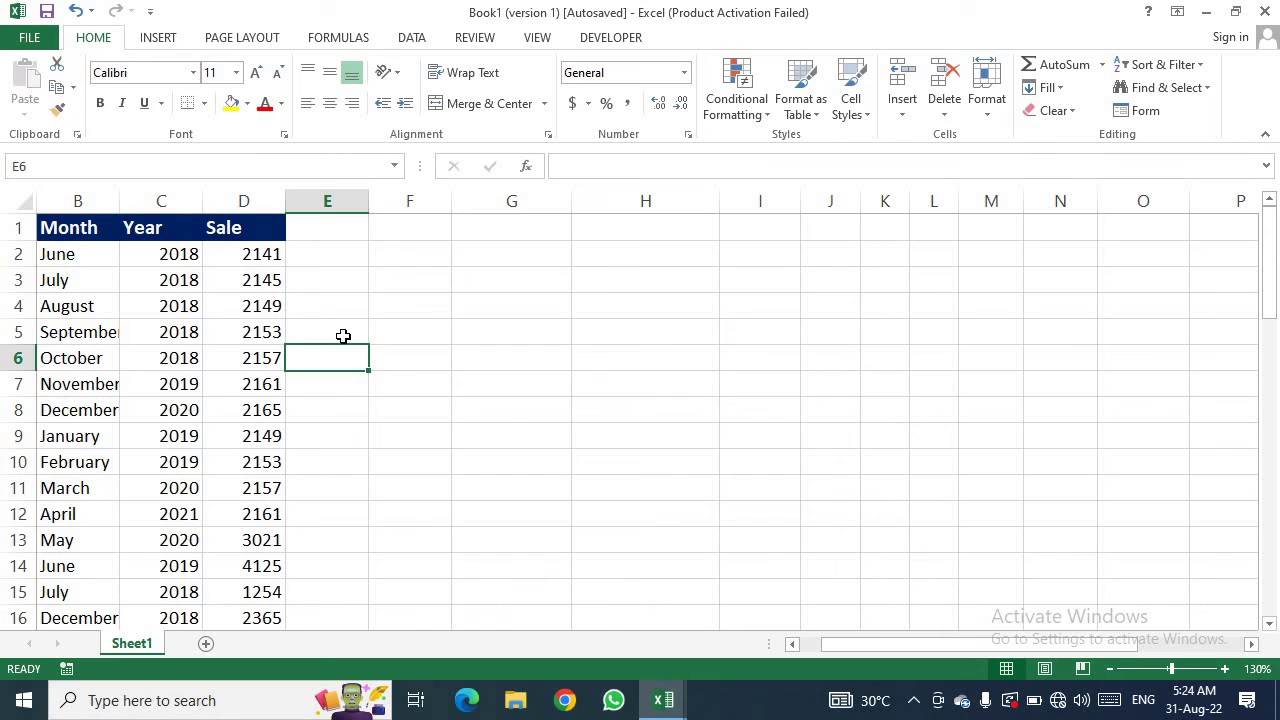
left_click(508, 427)
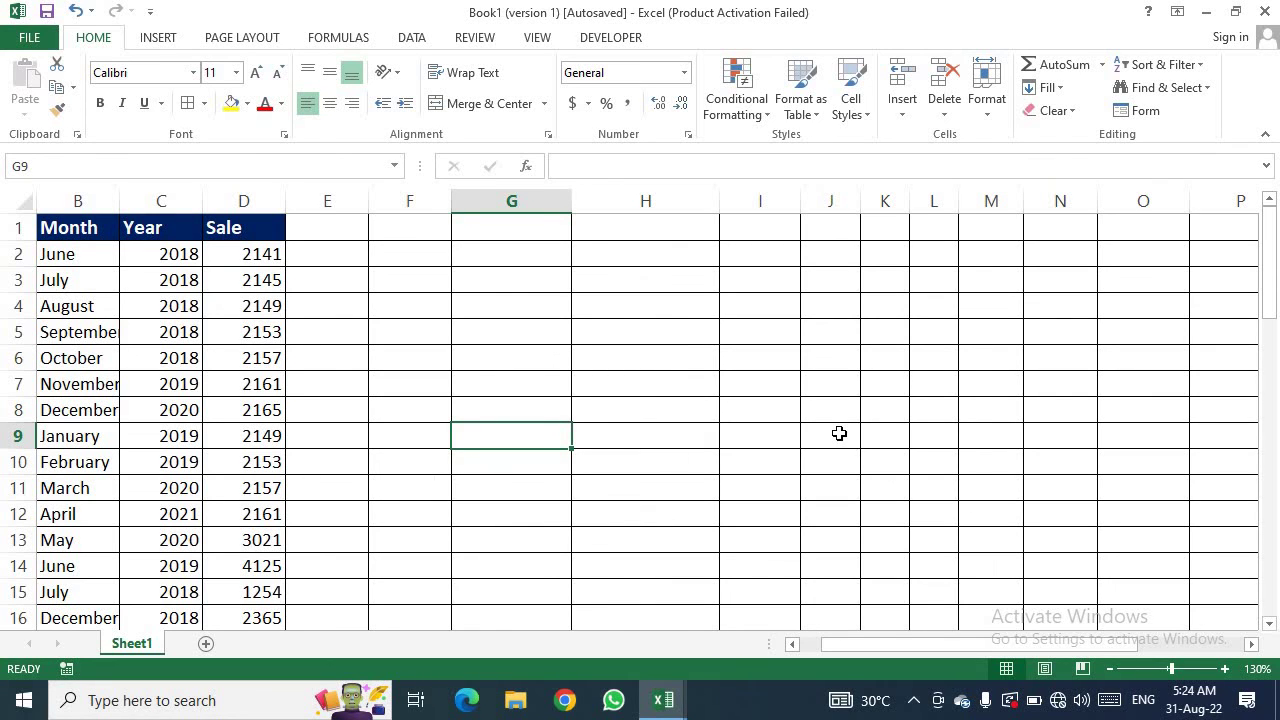
scroll(839, 433, "down", 1)
scroll(816, 448, "up", 1)
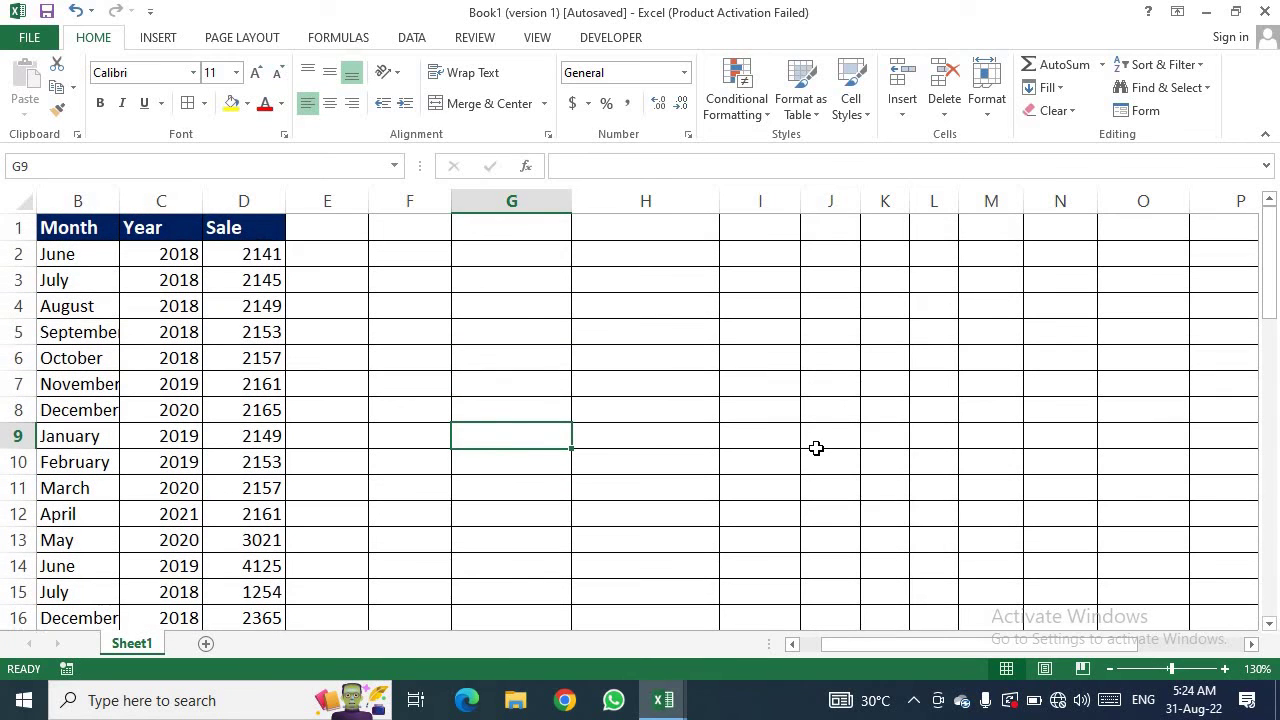